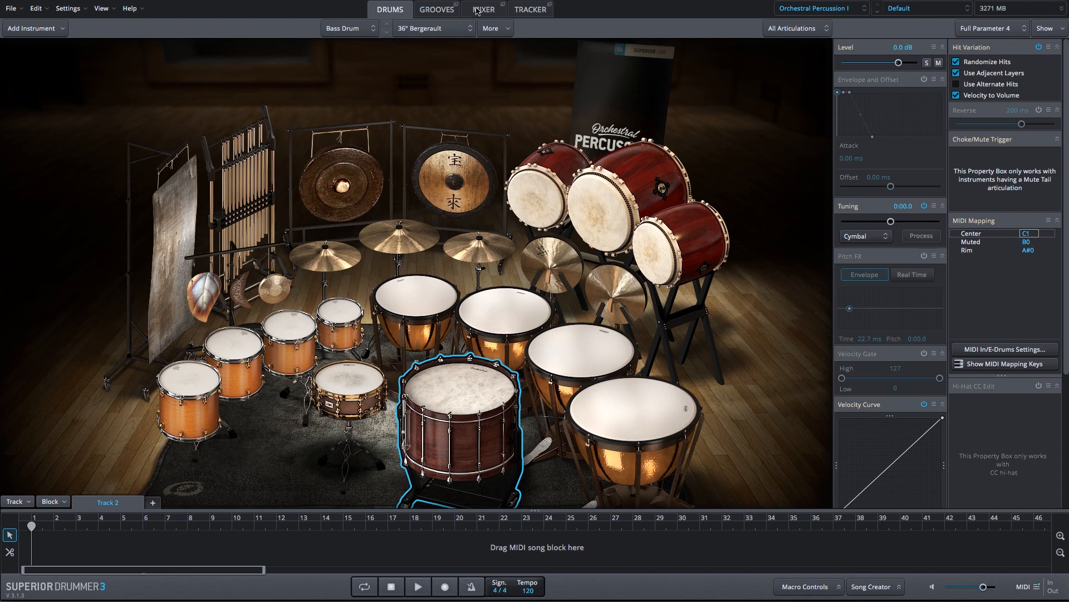
Raise the Outrig mic channel's level to -7.5 dB in the mixer
left_click(479, 10)
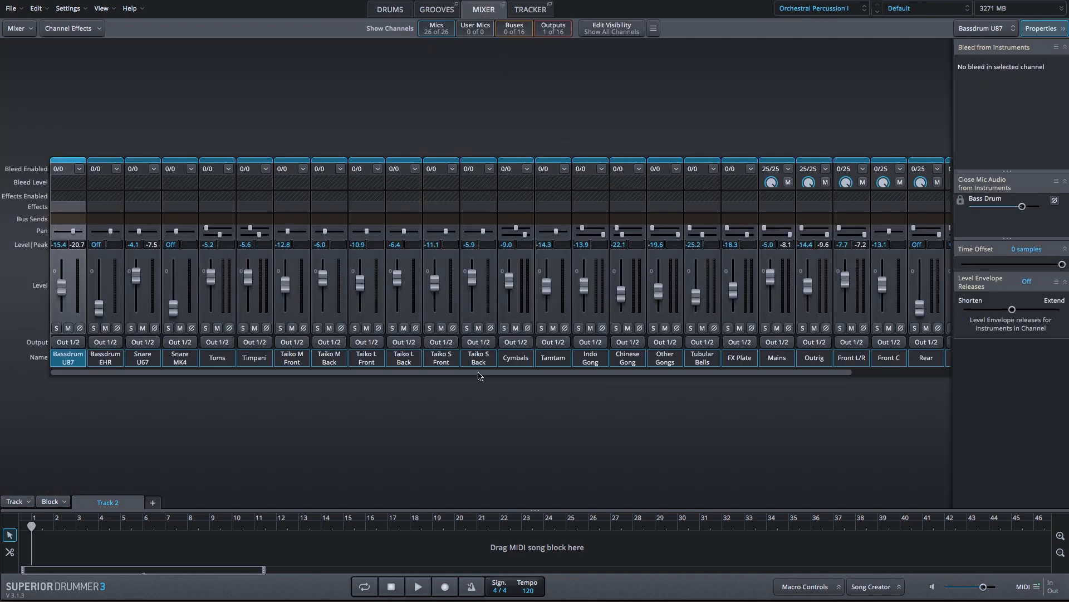
left_click_drag(487, 372, 695, 389)
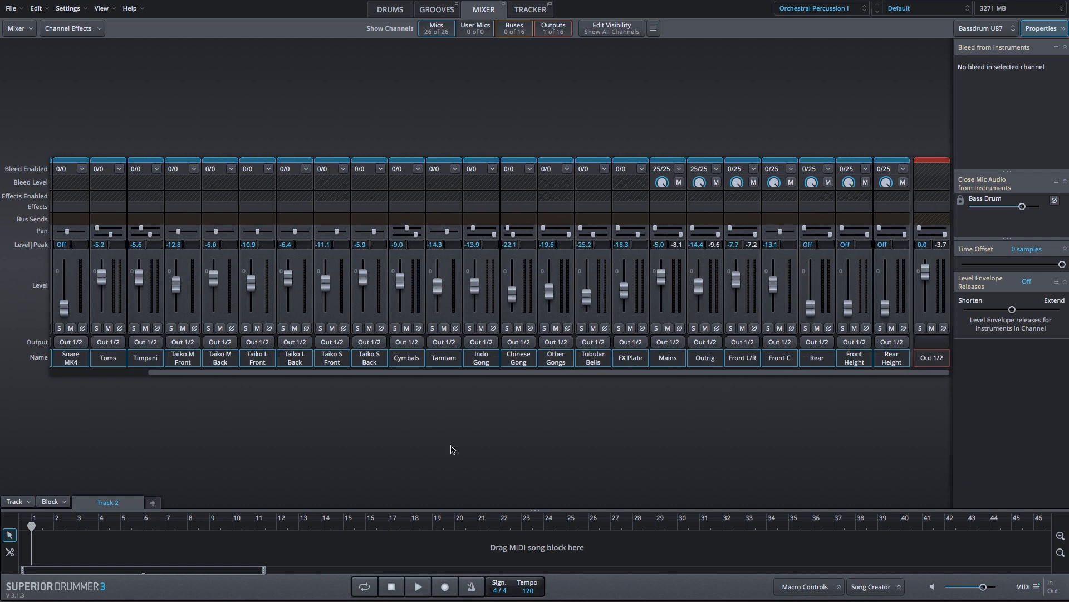
left_click_drag(698, 280, 699, 281)
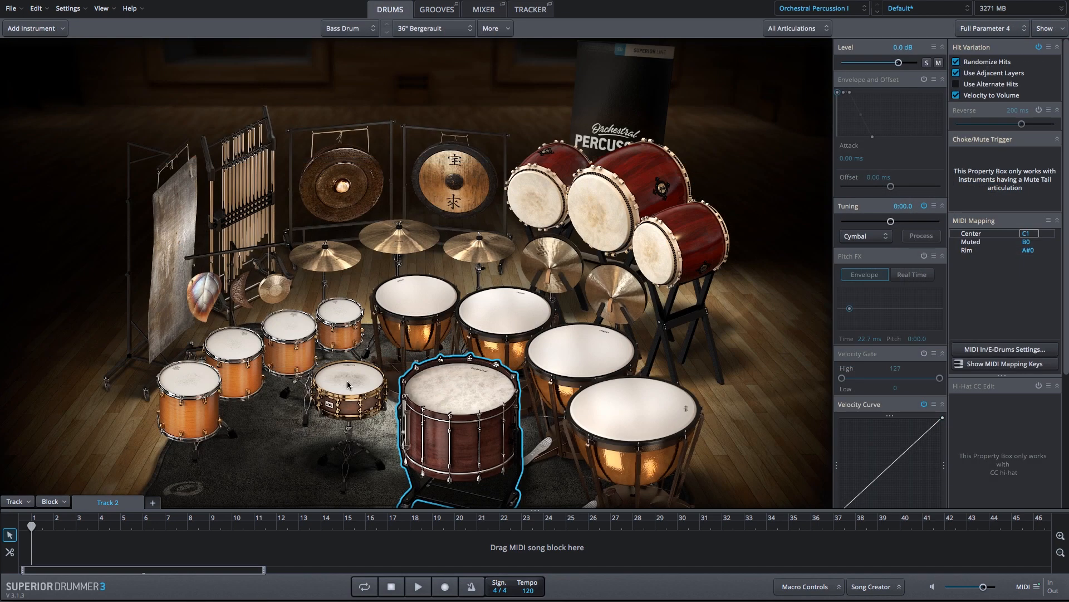
Audition the snare and the four toms on the drum kit
left_click(348, 385)
left_click(347, 325)
left_click(308, 333)
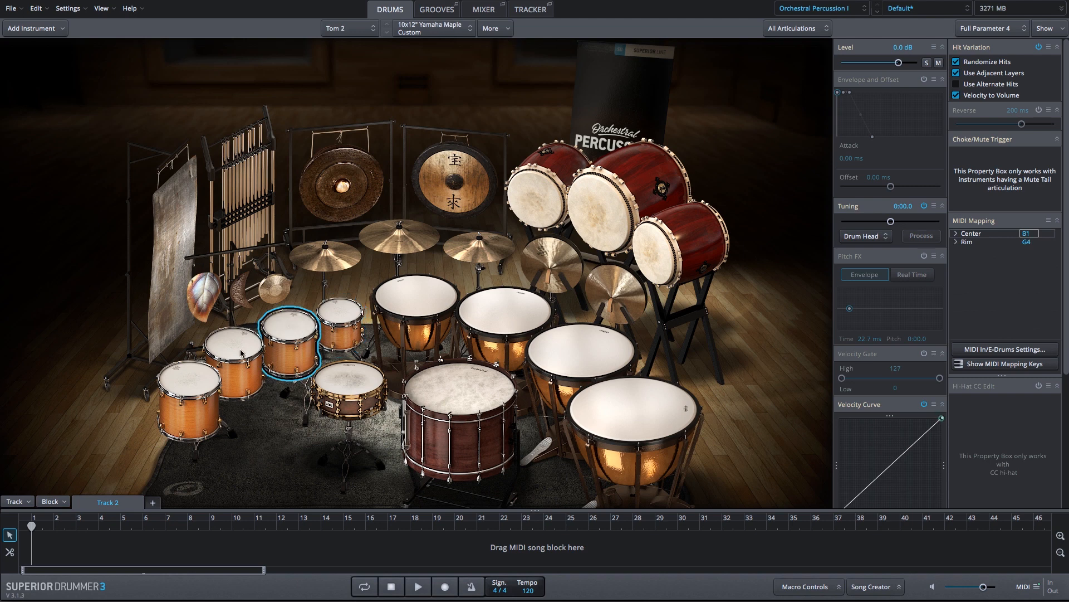
left_click(241, 353)
left_click(189, 380)
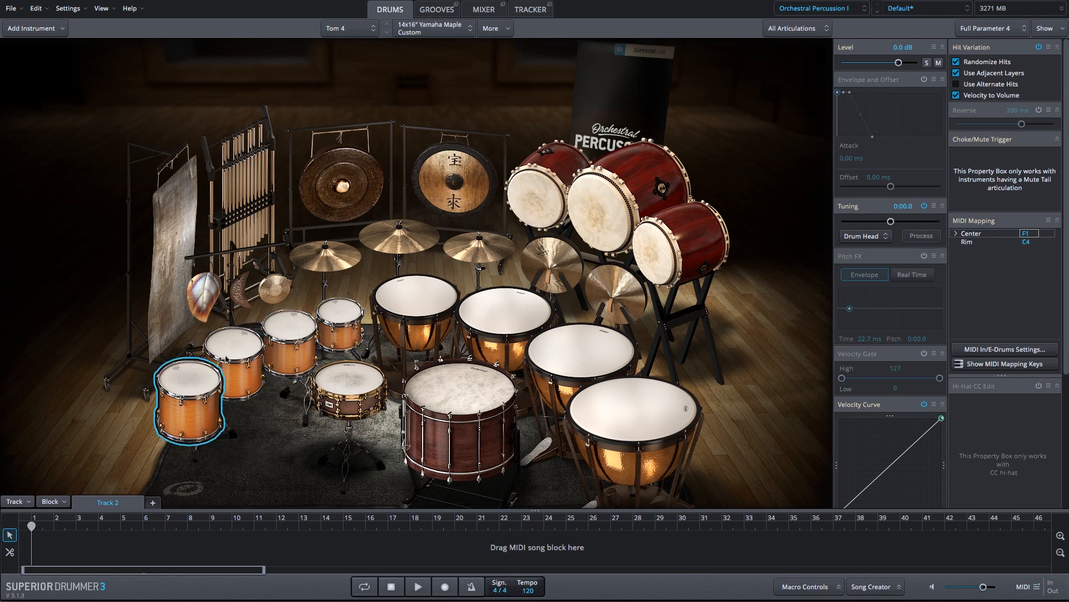
Enable bleed from all instruments in the Front L/R channel and set its level to -2.0 dB
left_click(484, 11)
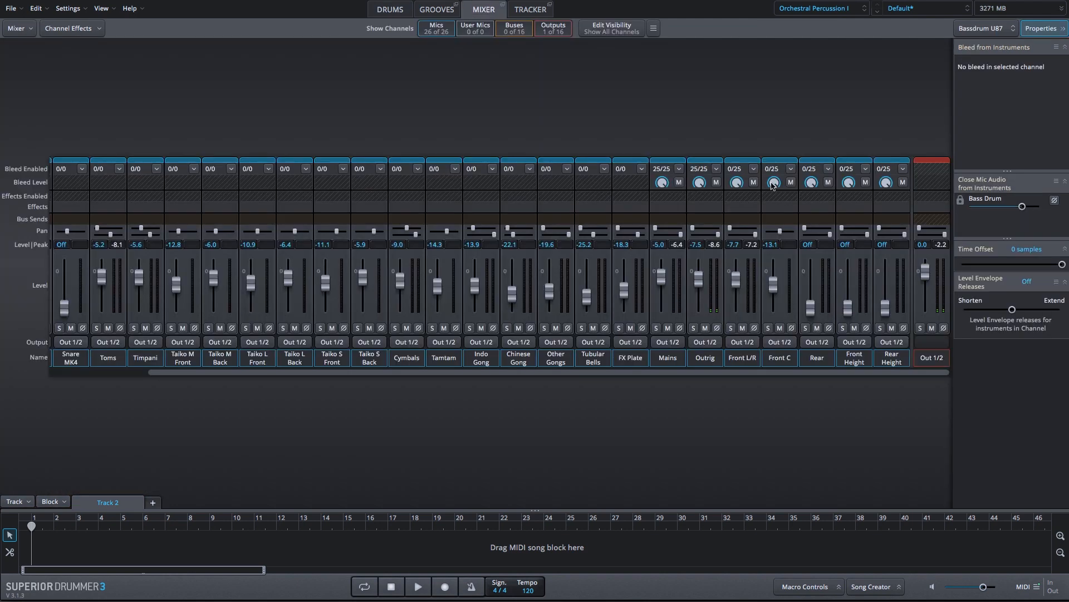
left_click(754, 169)
left_click(767, 180)
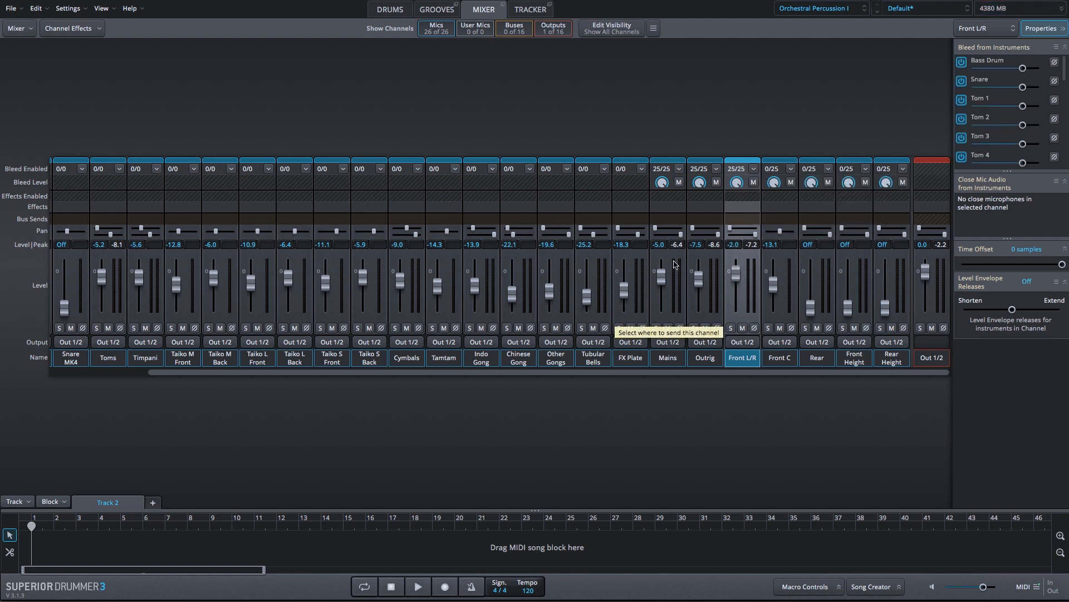
Audition the bass drum, snare and all four toms with the Front L/R bleed enabled
left_click(390, 11)
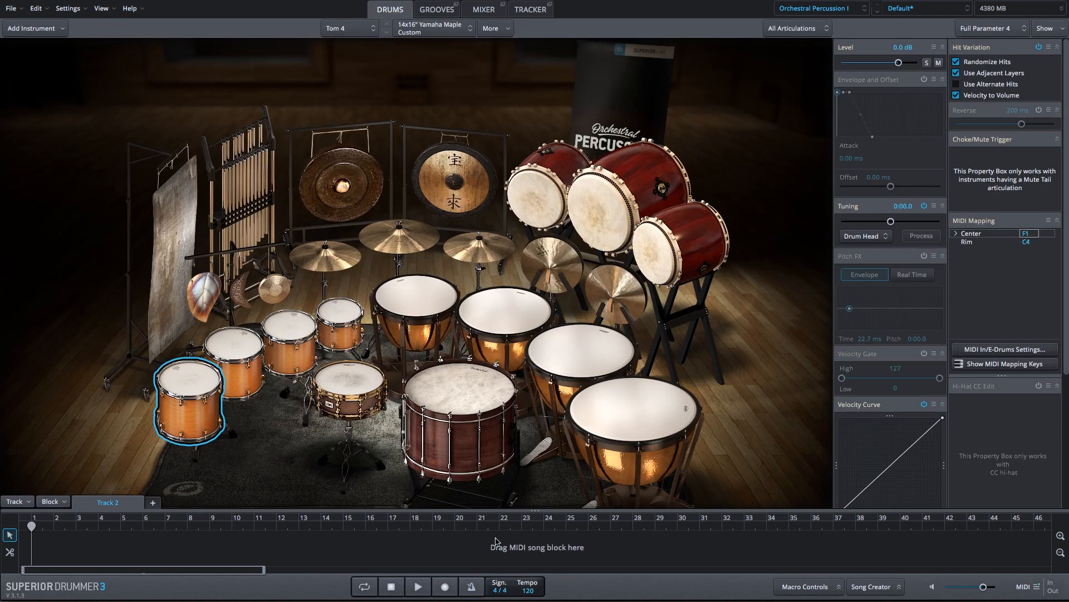
left_click(452, 397)
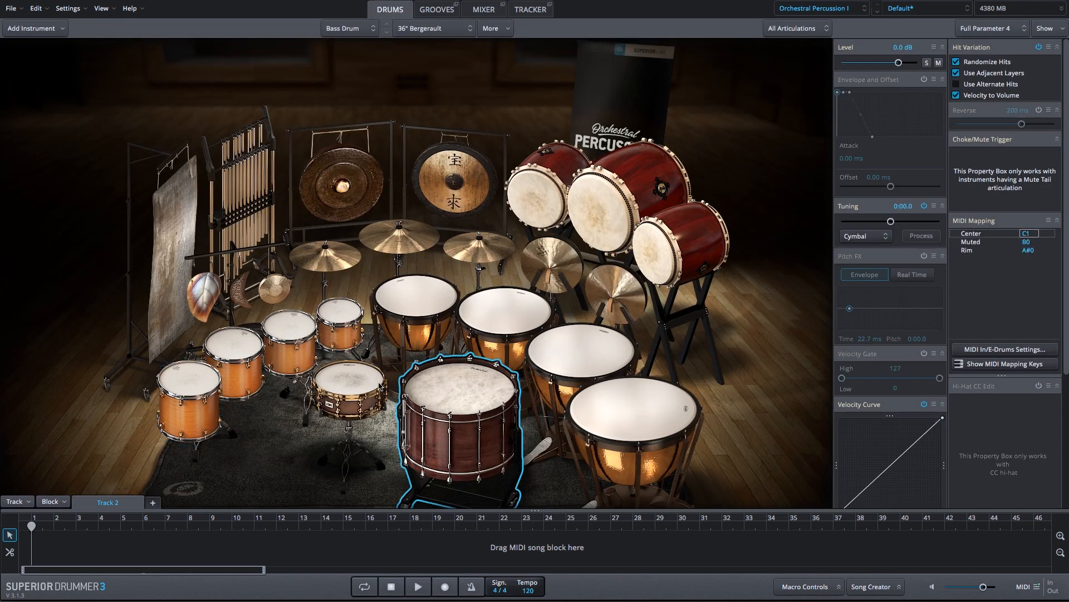
left_click(348, 387)
left_click(353, 338)
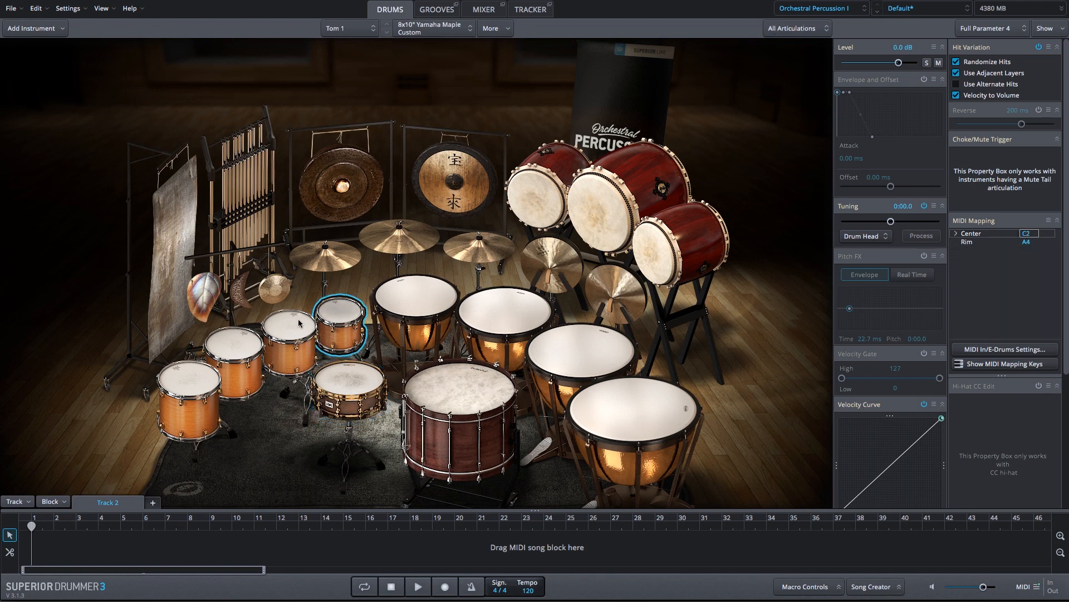
left_click(289, 328)
left_click(235, 354)
left_click(205, 383)
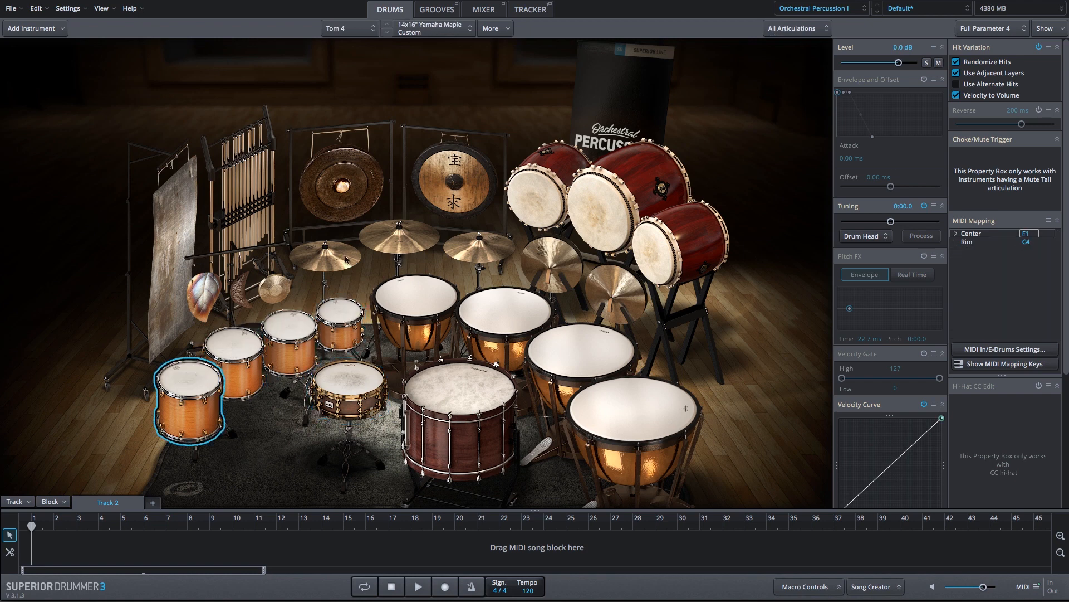
Select the Tamtam gong and load all of its remaining crescendo, brush and FX articulations
left_click(475, 181)
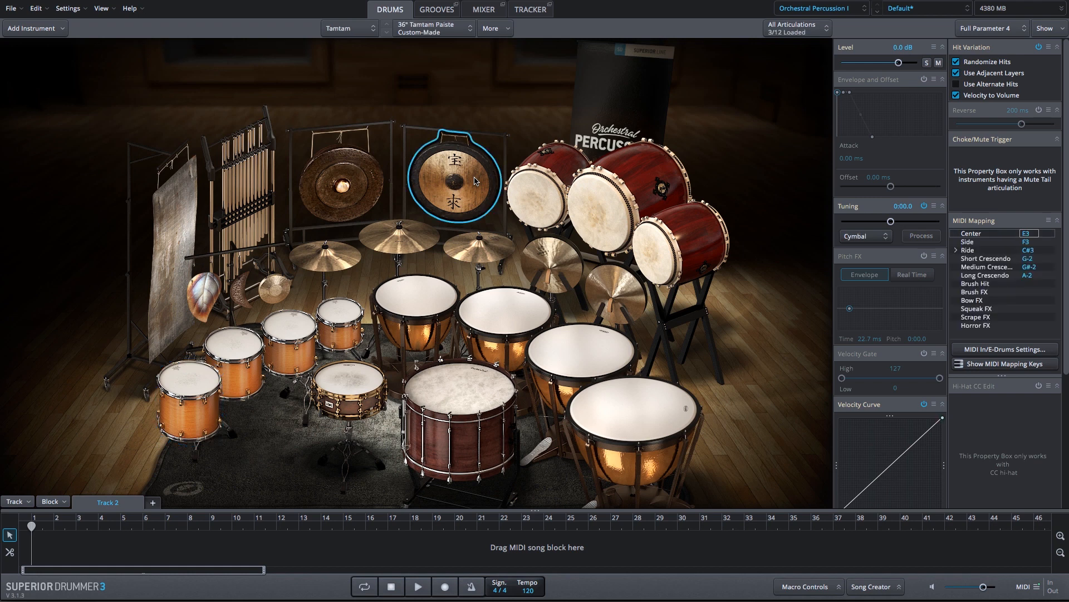
left_click(806, 33)
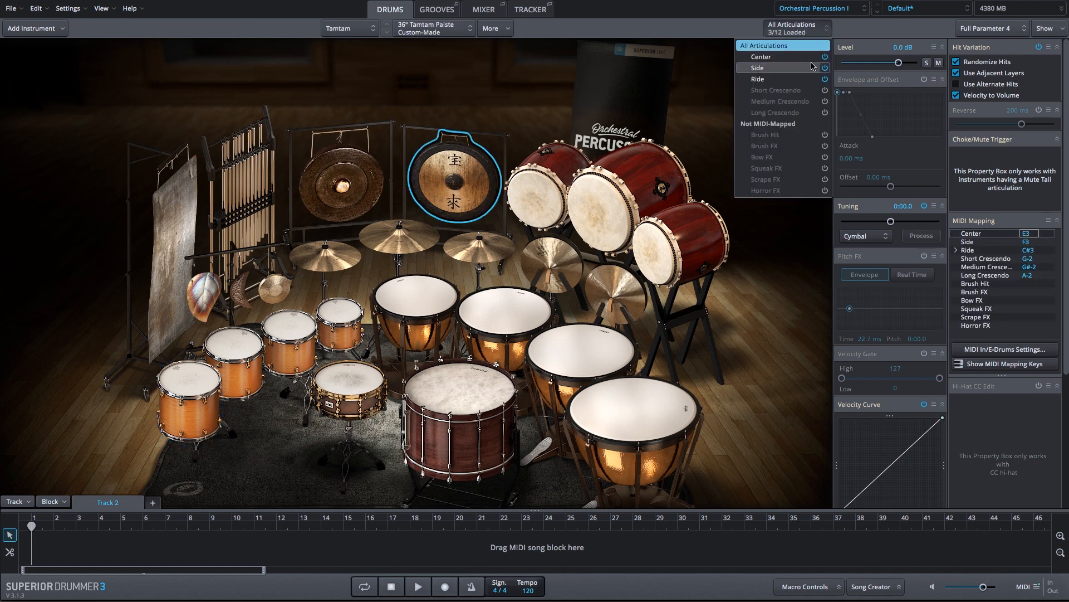
left_click(825, 90)
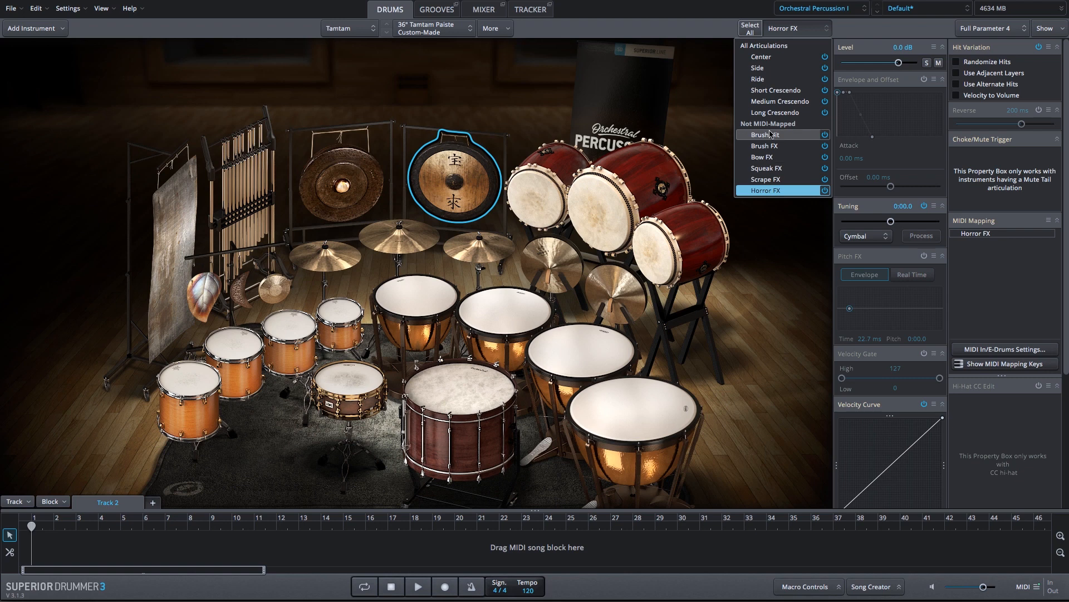
Audition the Tamtam's Bow FX, Squeak FX, Scrape FX and Horror FX articulations
left_click(771, 157)
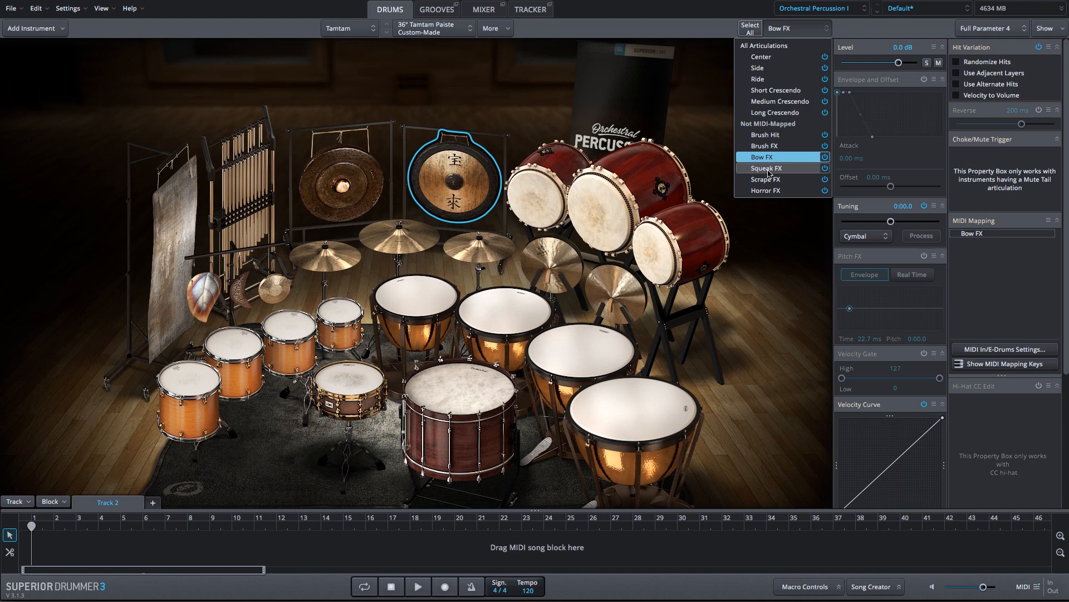
left_click(769, 168)
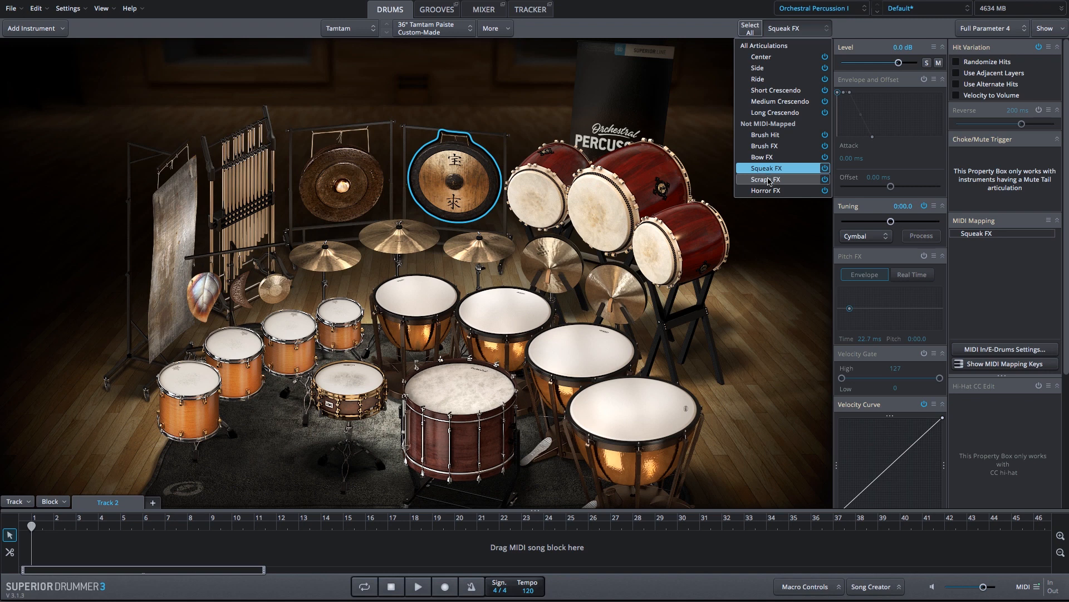
left_click(768, 180)
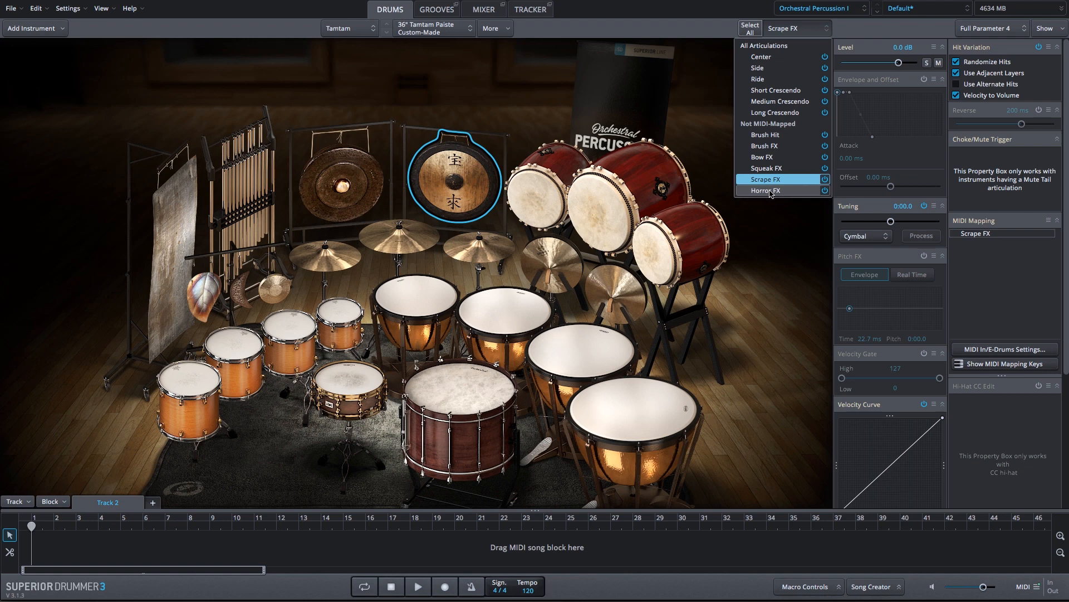
left_click(769, 190)
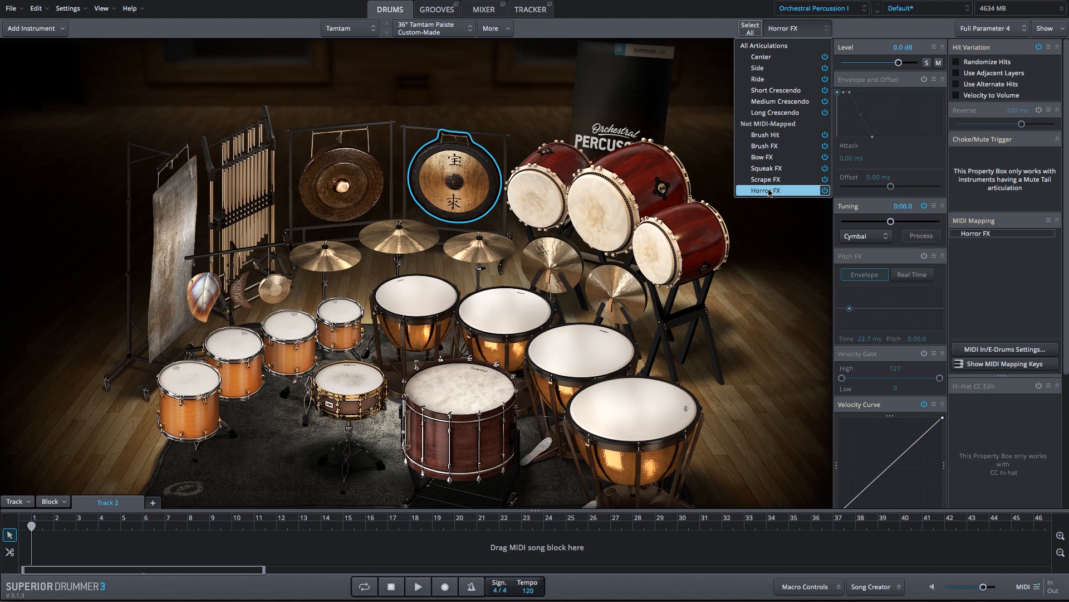
Insert Plate Reverb, Dimension T, String Machine Chorus, Creative Filter, Tremolo and 1981 Classic Echo on the Front L/R mixer channel
left_click(479, 10)
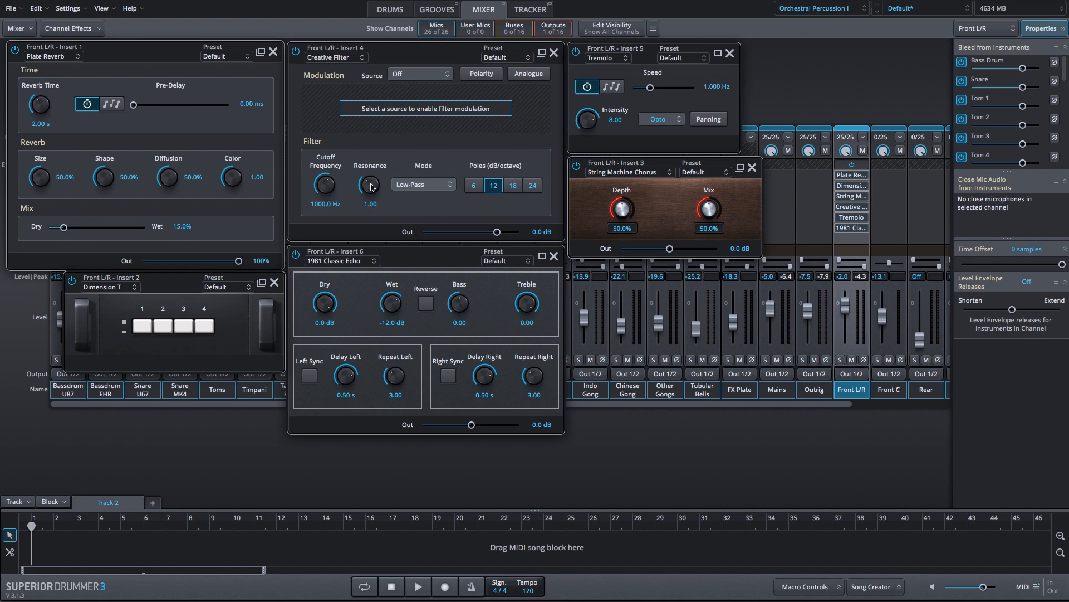
Audition the bass drum and the four toms through the Front L/R channel effects
left_click(387, 12)
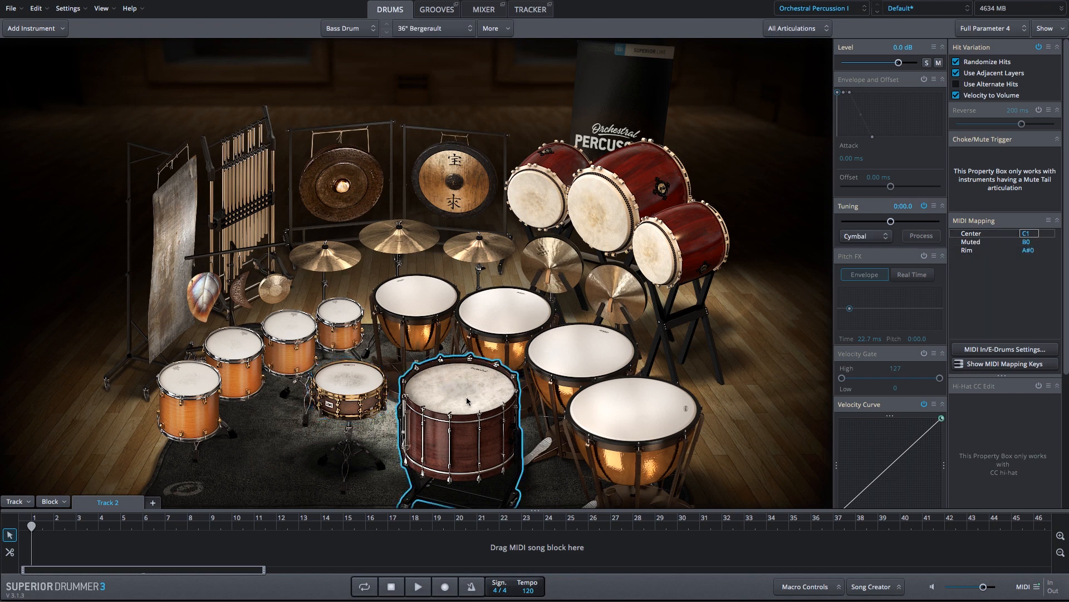
left_click(343, 331)
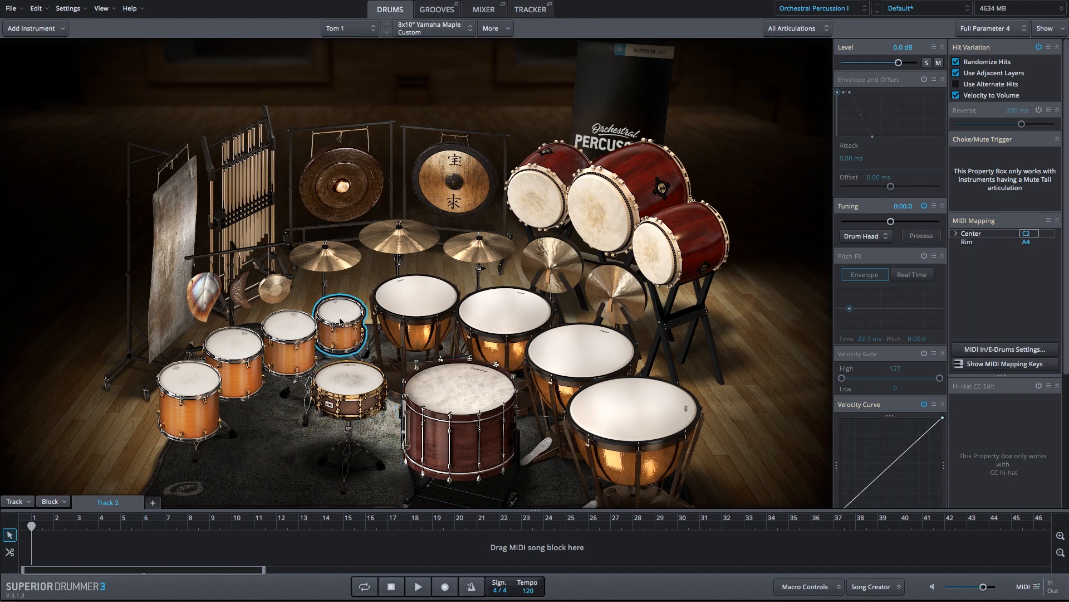
left_click(289, 327)
left_click(229, 353)
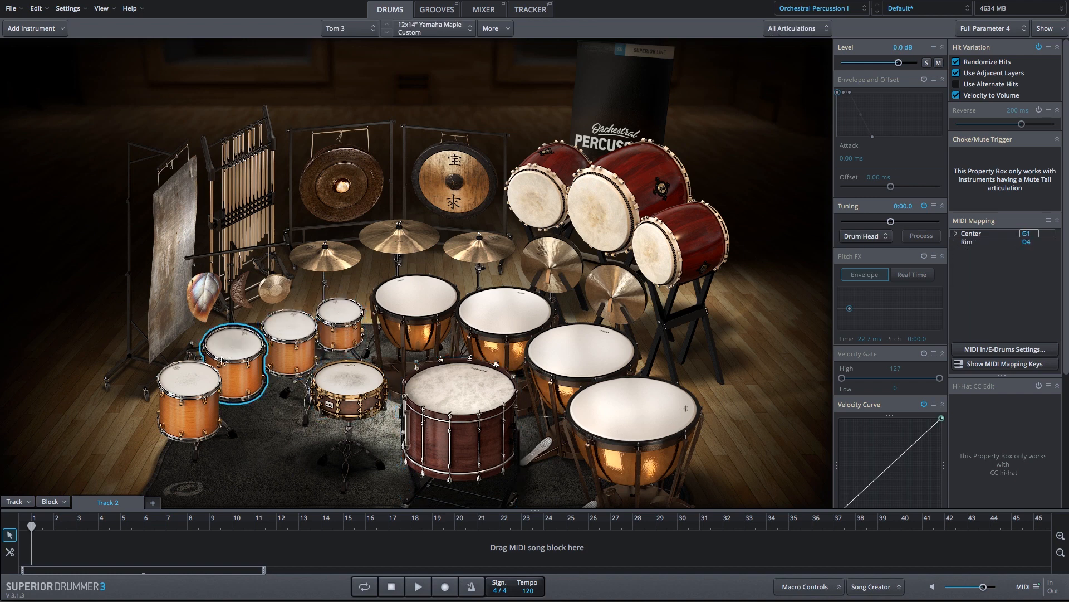
left_click(188, 393)
Set the Front L/R Plate Reverb to 2.45 s reverb time, 72% size, 65% shape, 13% diffusion, 0.33 color and 100% wet
left_click(483, 11)
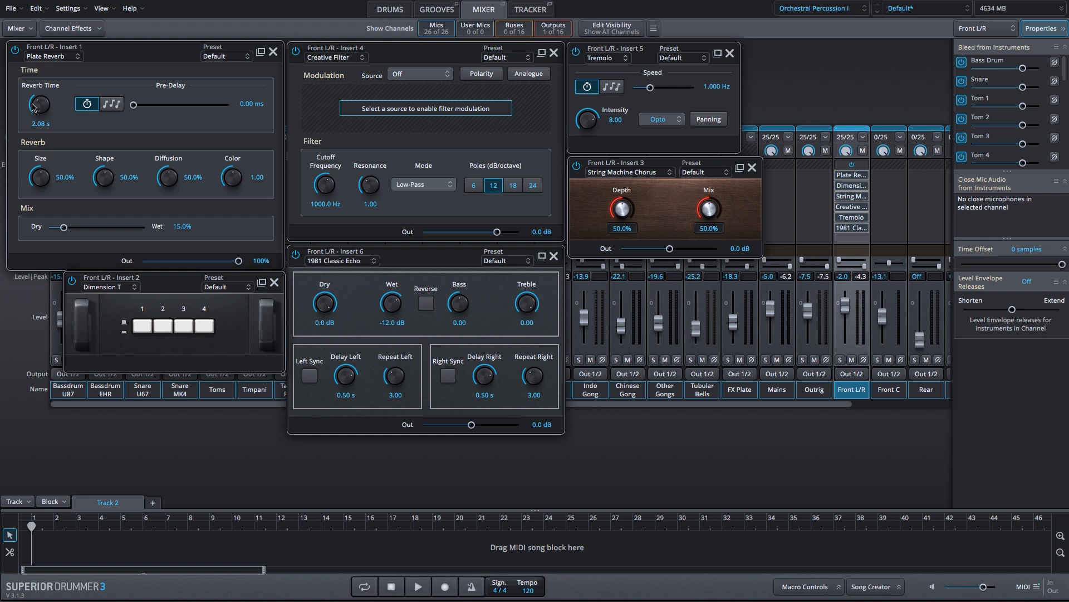
scroll(33, 106, "up", 1)
left_click_drag(33, 101, 33, 99)
left_click_drag(40, 176, 41, 157)
mouse_move(104, 176)
left_mouse_down()
mouse_move(105, 163)
mouse_move(107, 179)
left_mouse_up()
left_click_drag(171, 185, 163, 216)
left_click_drag(229, 183, 215, 215)
left_click_drag(65, 227, 197, 239)
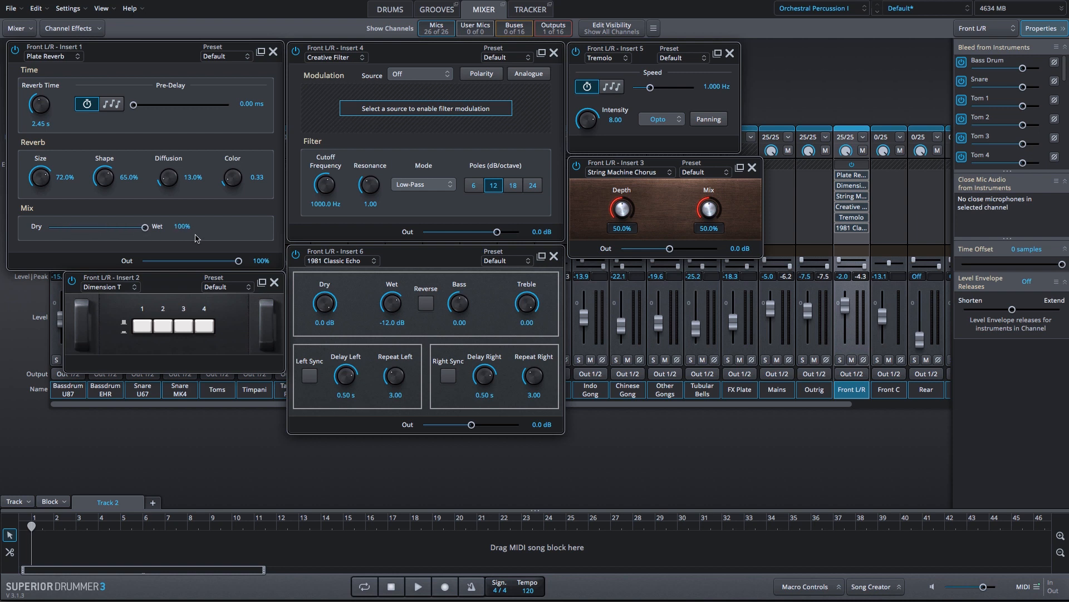
Solo the Front L/R channel and audition the bass drum, snare and two smallest toms
left_click(841, 360)
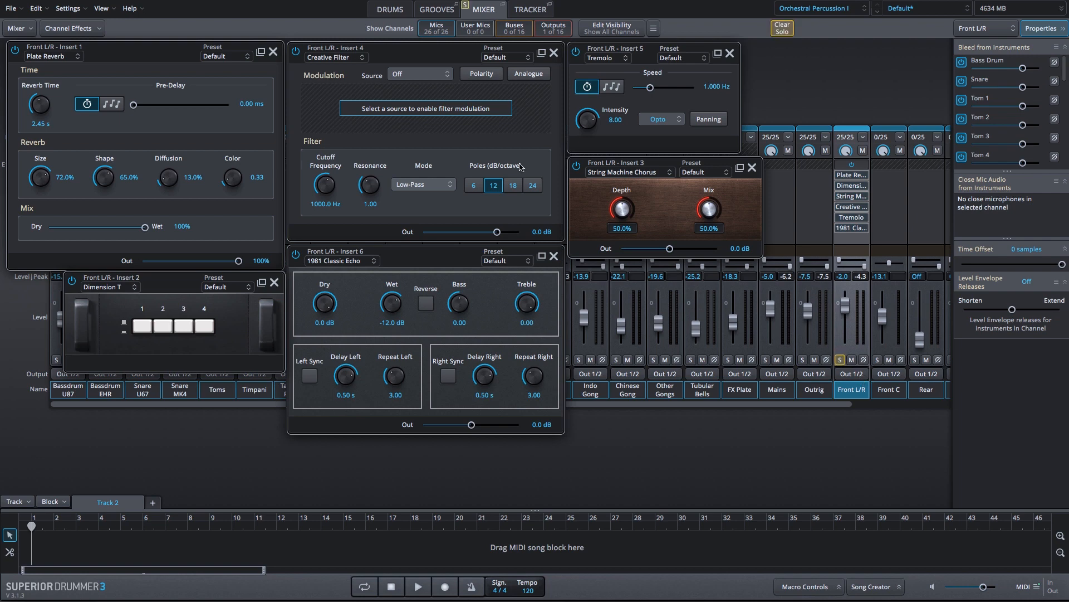
left_click(392, 11)
left_click(439, 389)
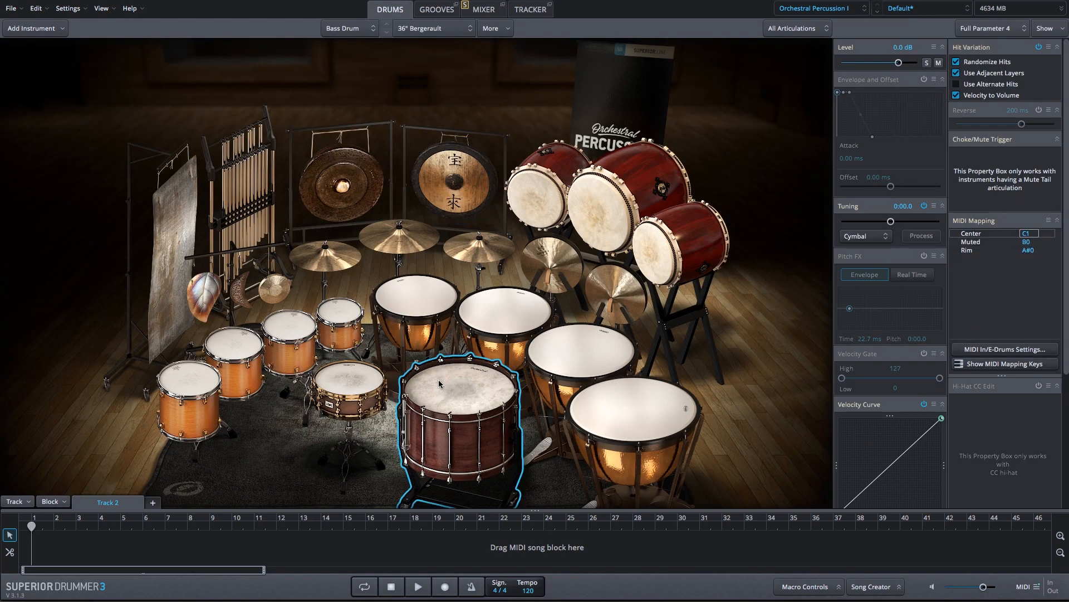
left_click(349, 383)
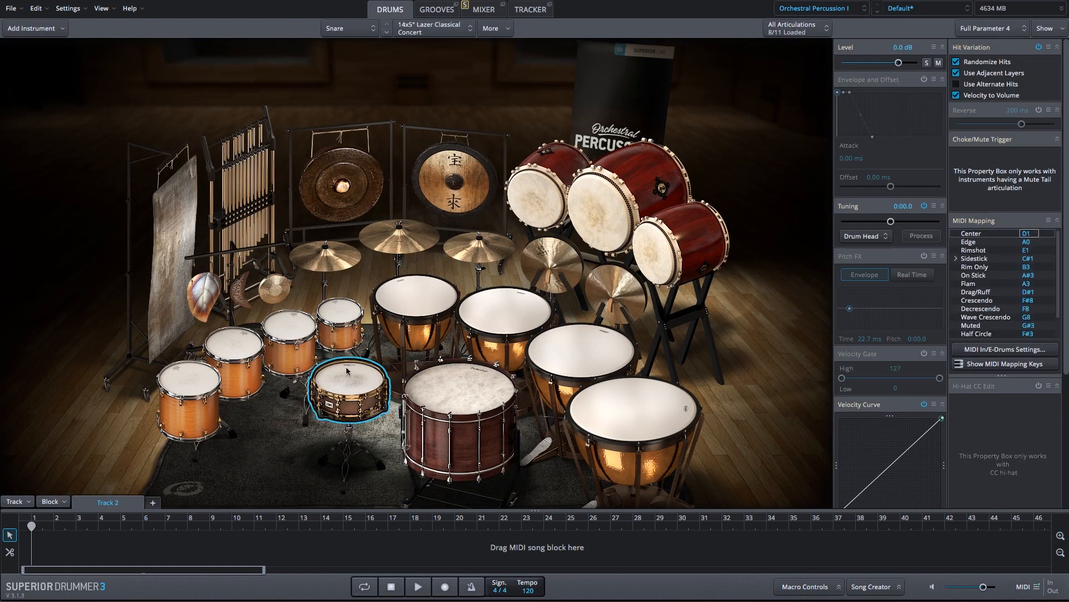
left_click(332, 315)
left_click(301, 330)
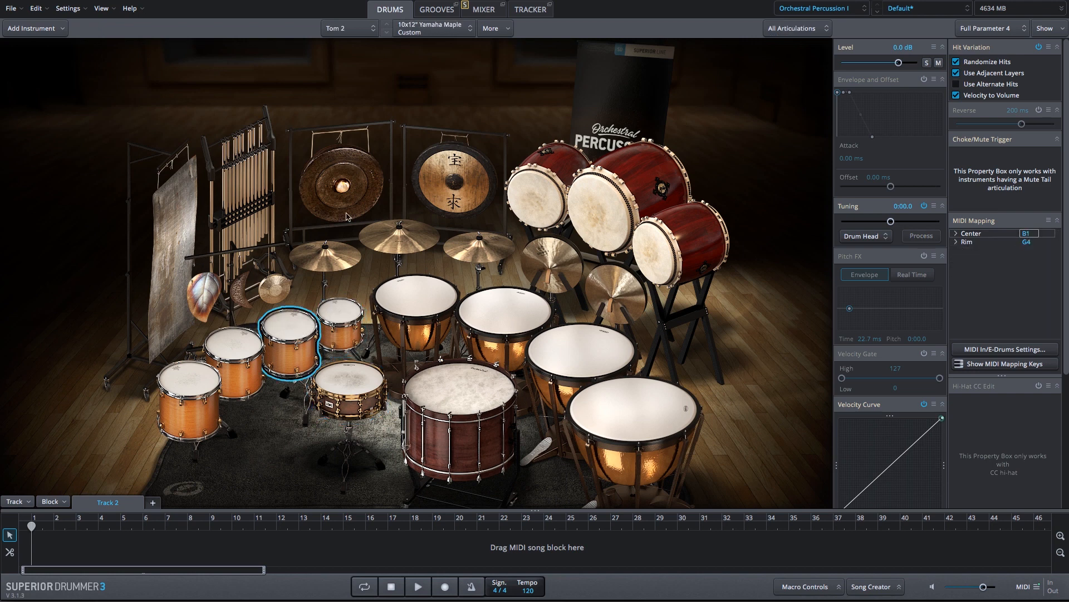
Bypass the Tremolo and 1981 Classic Echo inserts on the Front L/R channel
left_click(483, 10)
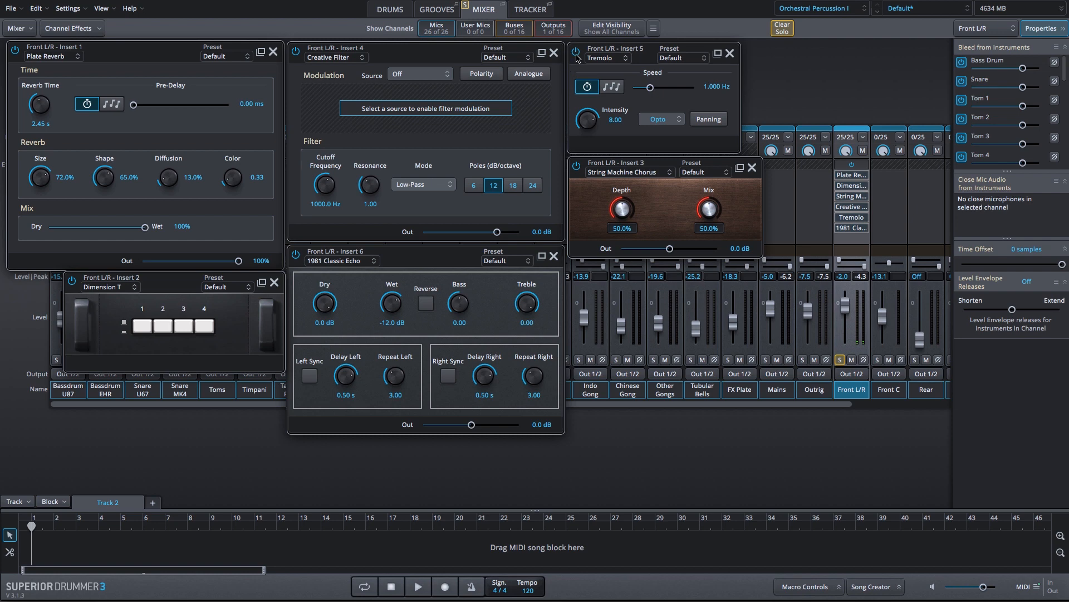
left_click(576, 52)
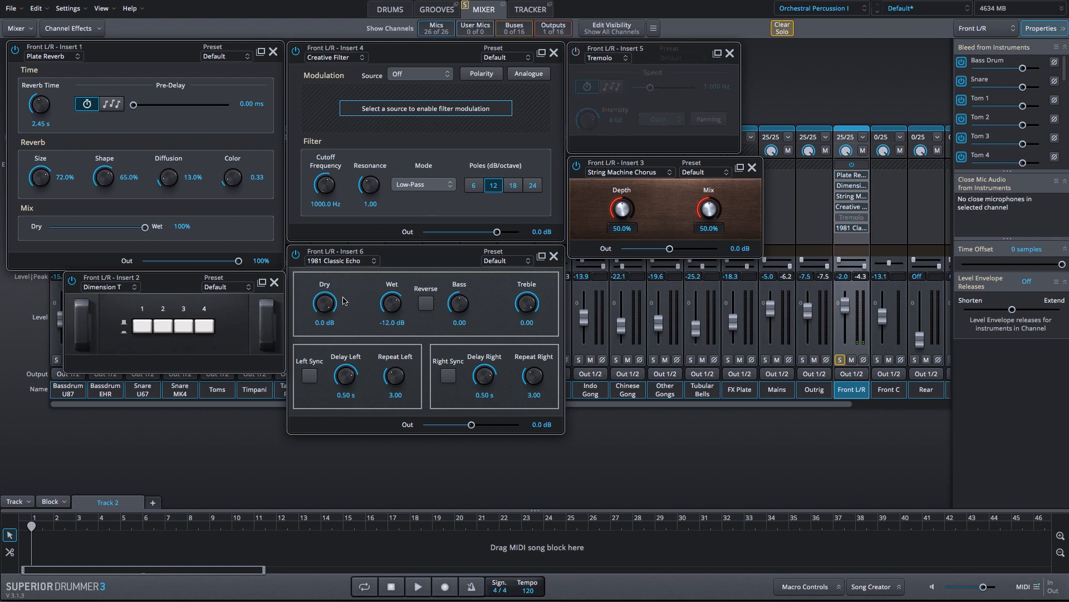
left_click(296, 254)
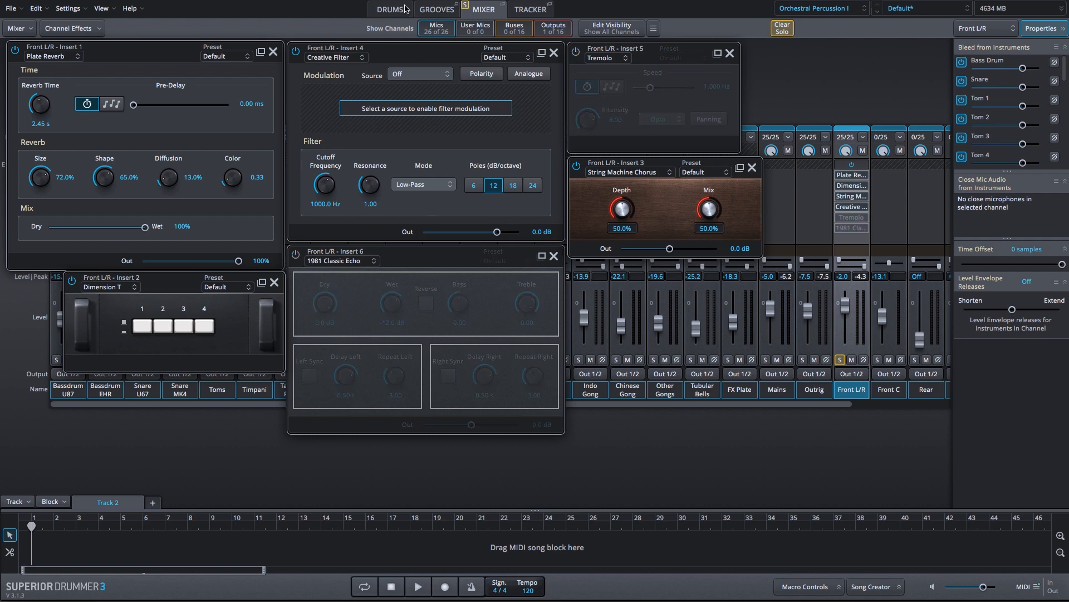
Audition the snare, four toms and bass drum with the Front L/R Tremolo and Echo bypassed
left_click(397, 11)
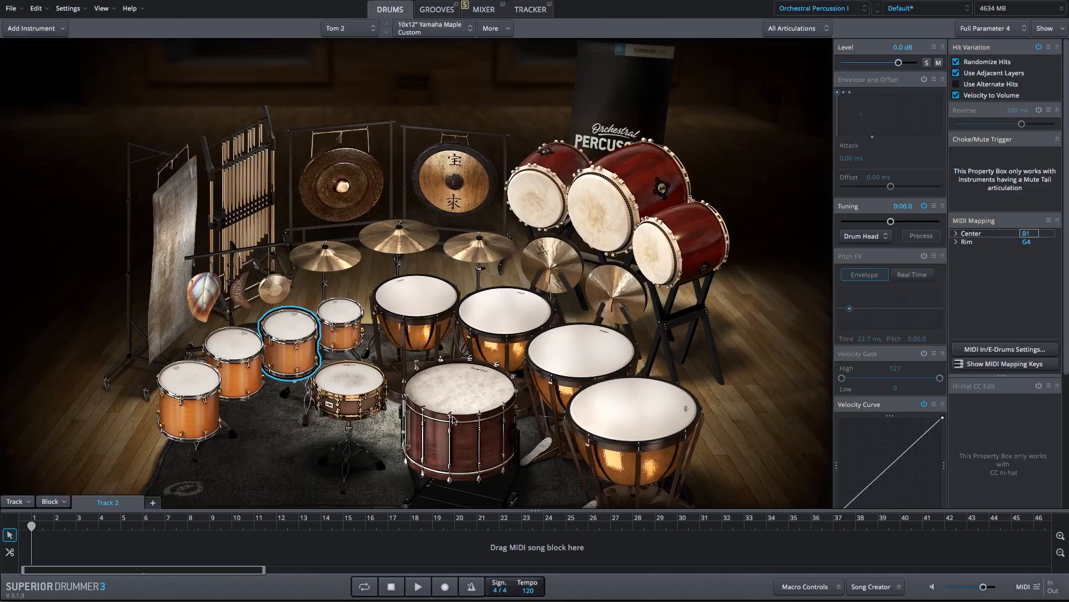
left_click(346, 379)
left_click(347, 327)
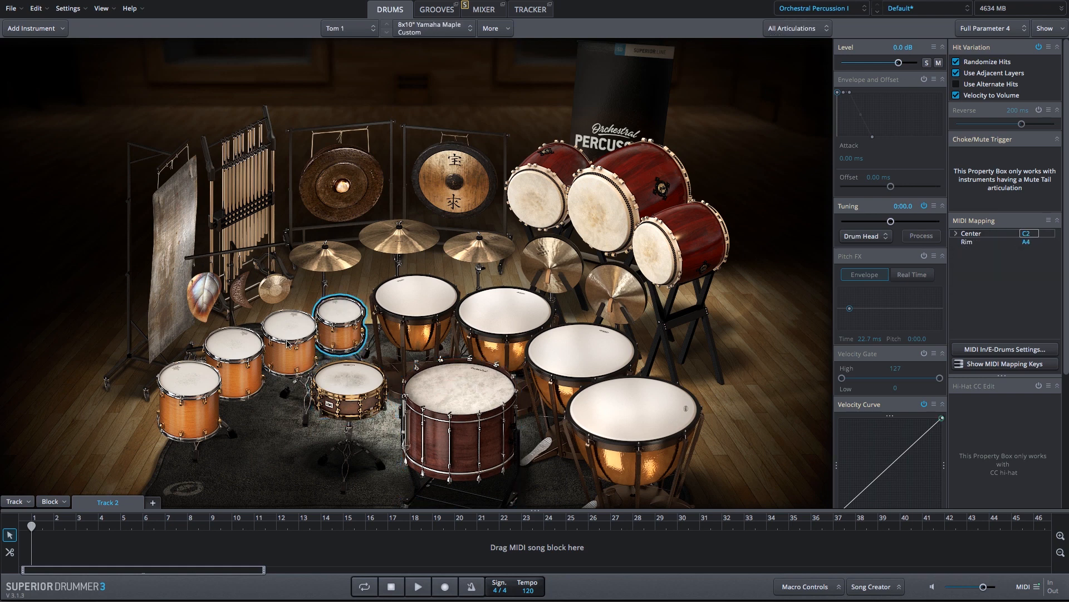
left_click(288, 343)
left_click(252, 348)
left_click(193, 397)
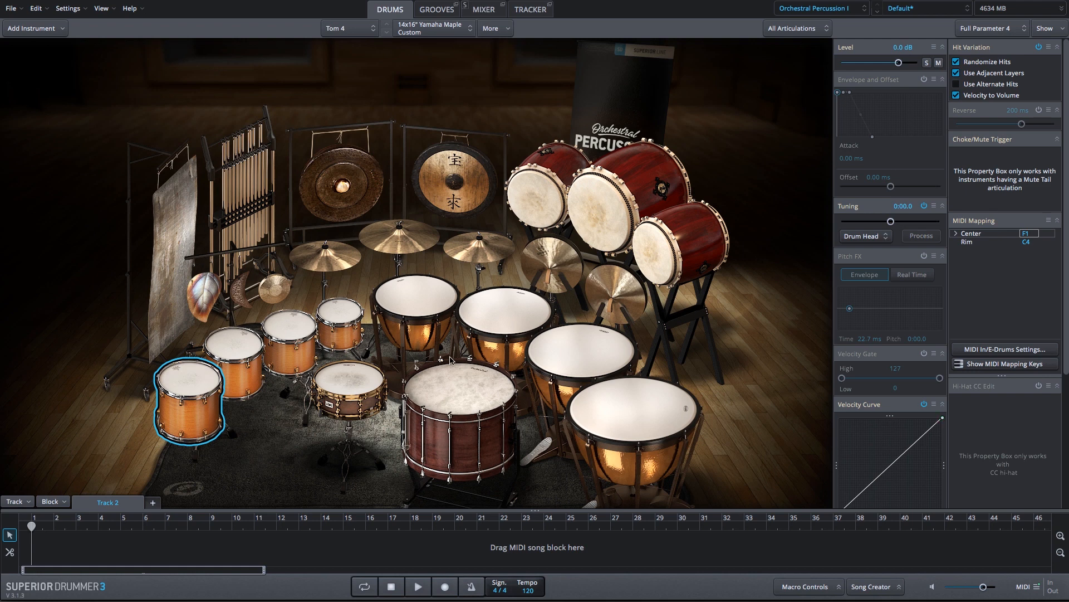
left_click(448, 383)
left_click(361, 396)
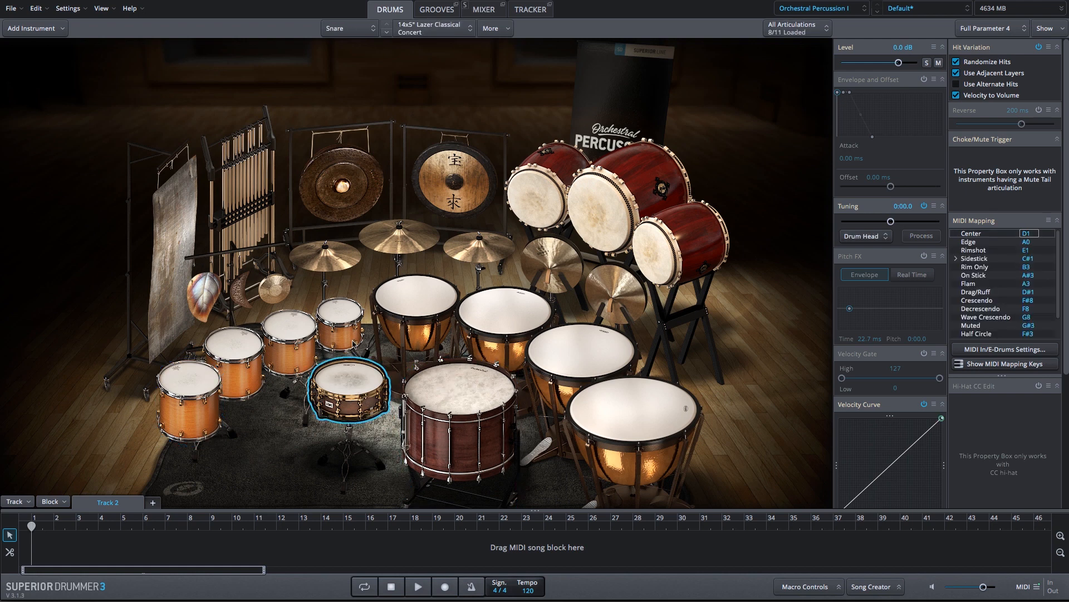
Audition the snare and the three largest toms through the Front L/R effects
left_click(357, 327)
left_click(278, 342)
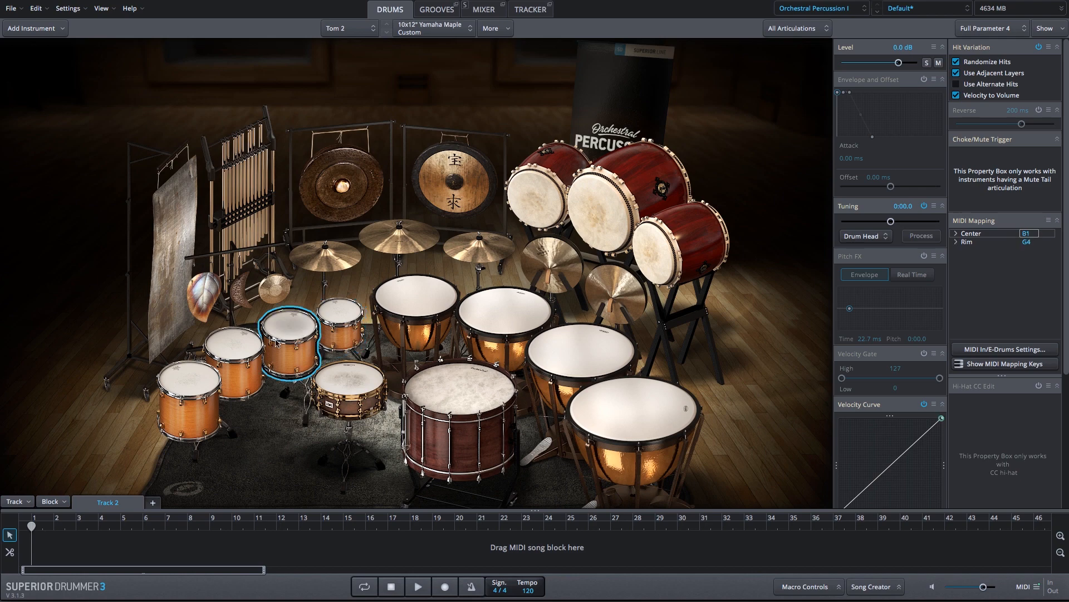
left_click(214, 384)
left_click(189, 390)
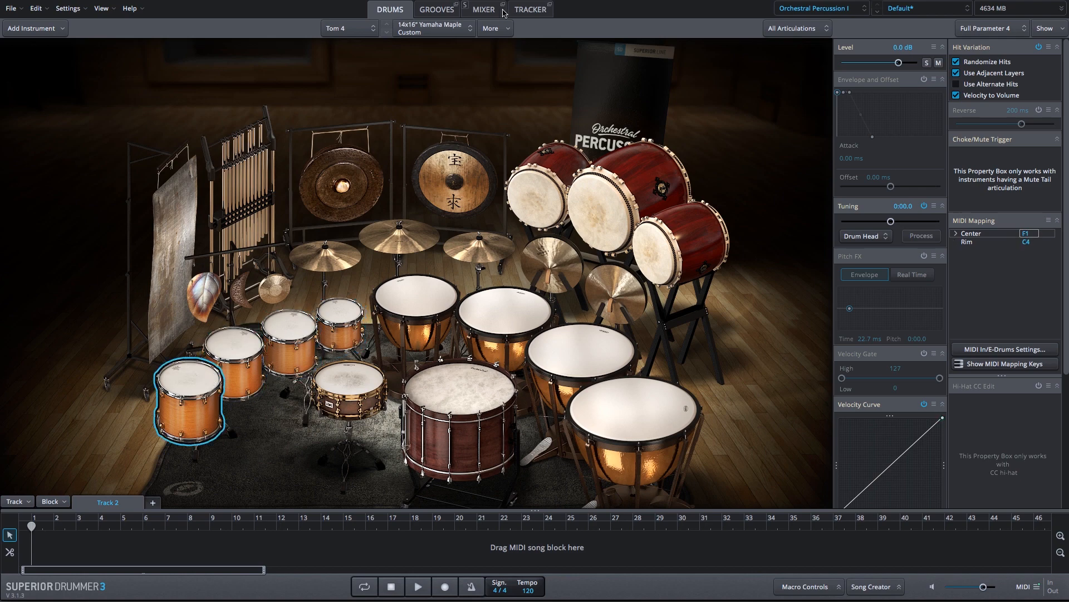
Try the four mode buttons of the Front L/R Dimension T insert on and off, leaving all four engaged
left_click(480, 10)
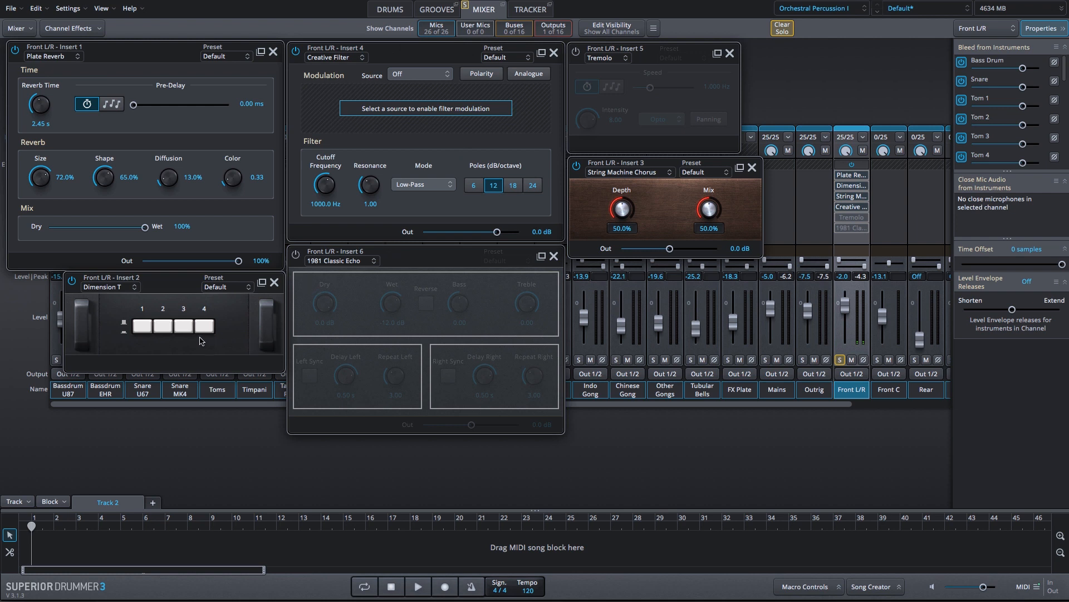
left_click(204, 328)
left_click(186, 328)
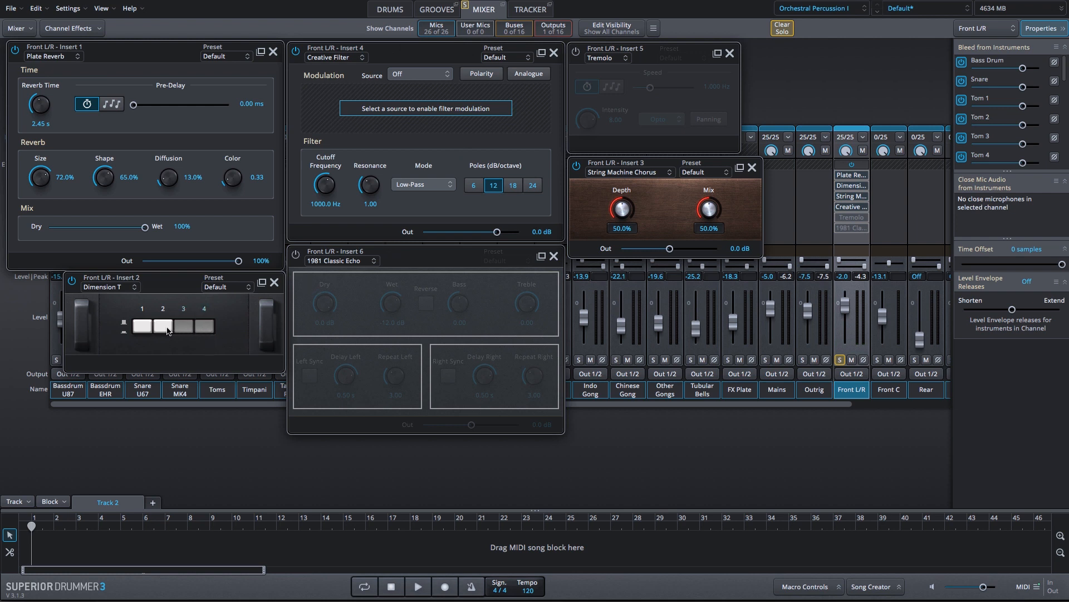
left_click(163, 327)
left_click(142, 327)
left_click(143, 327)
left_click(182, 327)
left_click(163, 327)
left_click(203, 327)
left_click(204, 327)
left_click(184, 327)
left_click(163, 327)
left_click(142, 327)
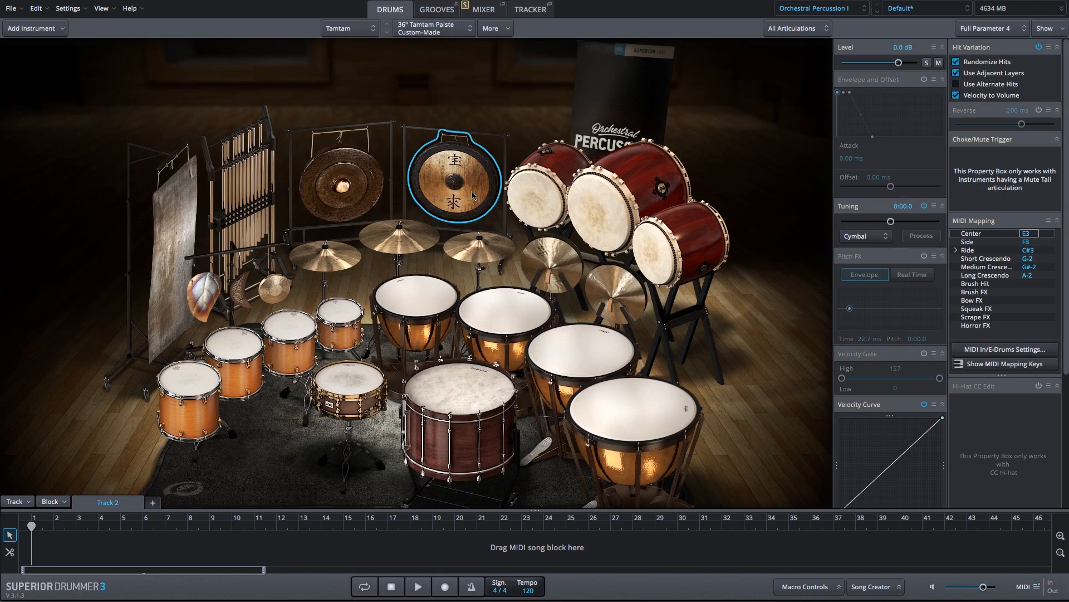
Bypass the Front L/R Creative Filter and audition the Tamtam's Squeak FX and Horror FX articulations
left_click(483, 9)
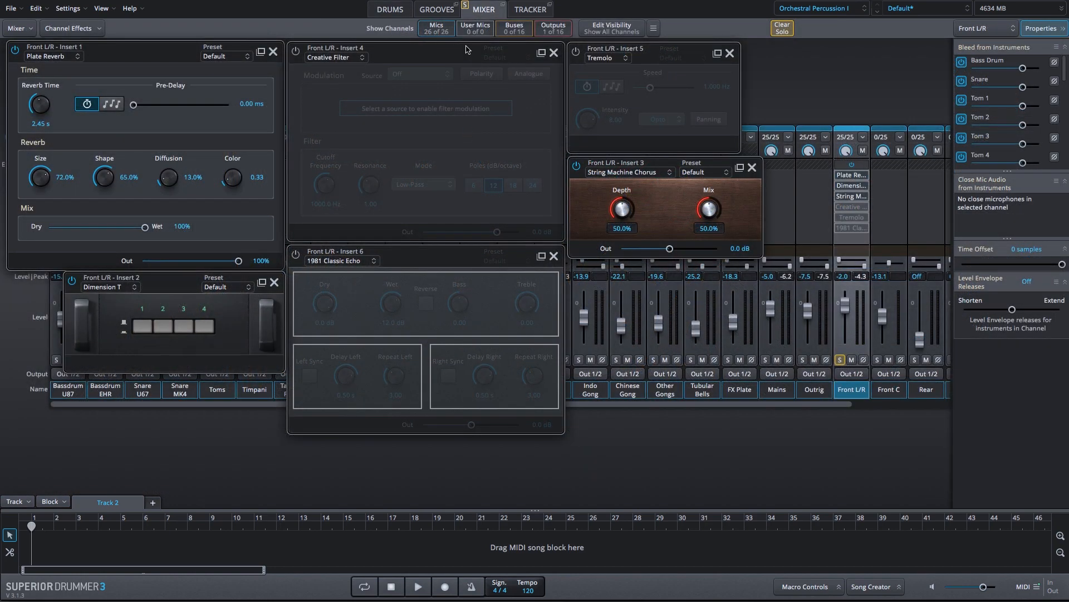
left_click(398, 14)
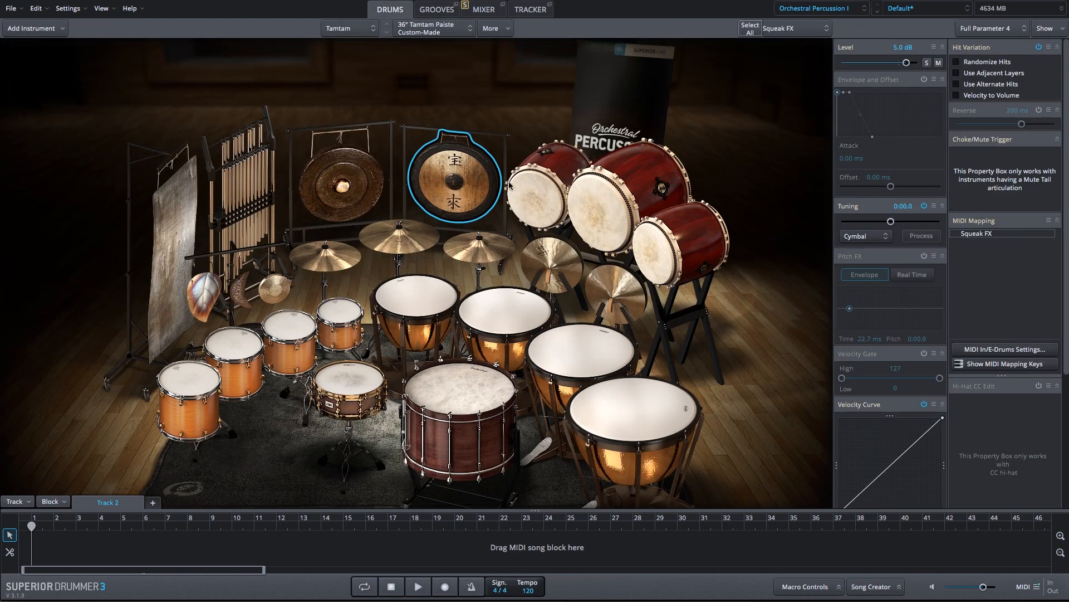
left_click(788, 28)
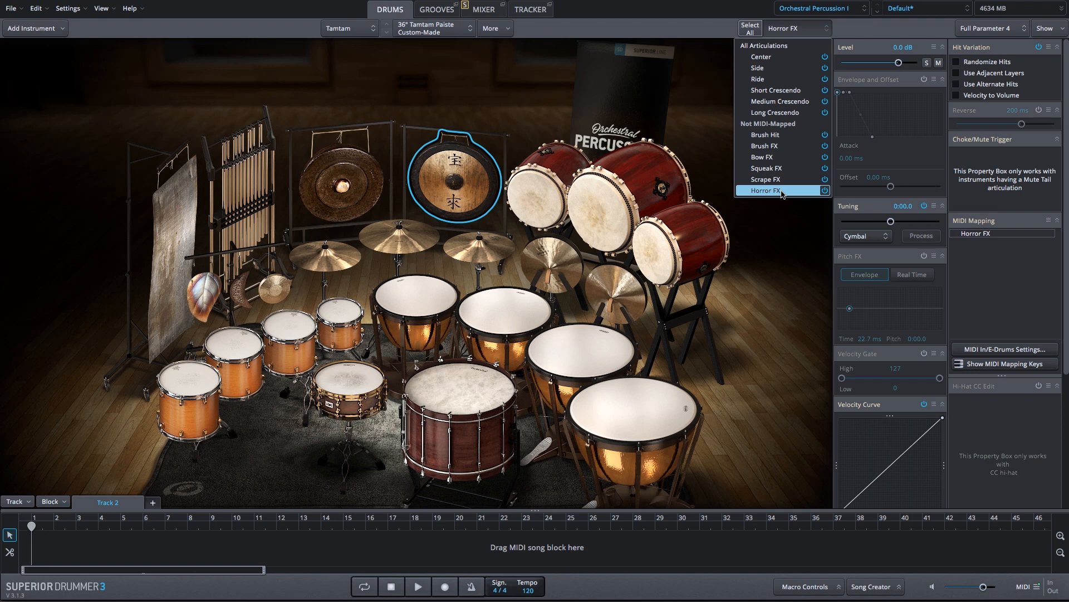
Enable the Front L/R Creative Filter and set its cutoff to 3715.4 Hz with 18 dB/octave poles
left_click(490, 11)
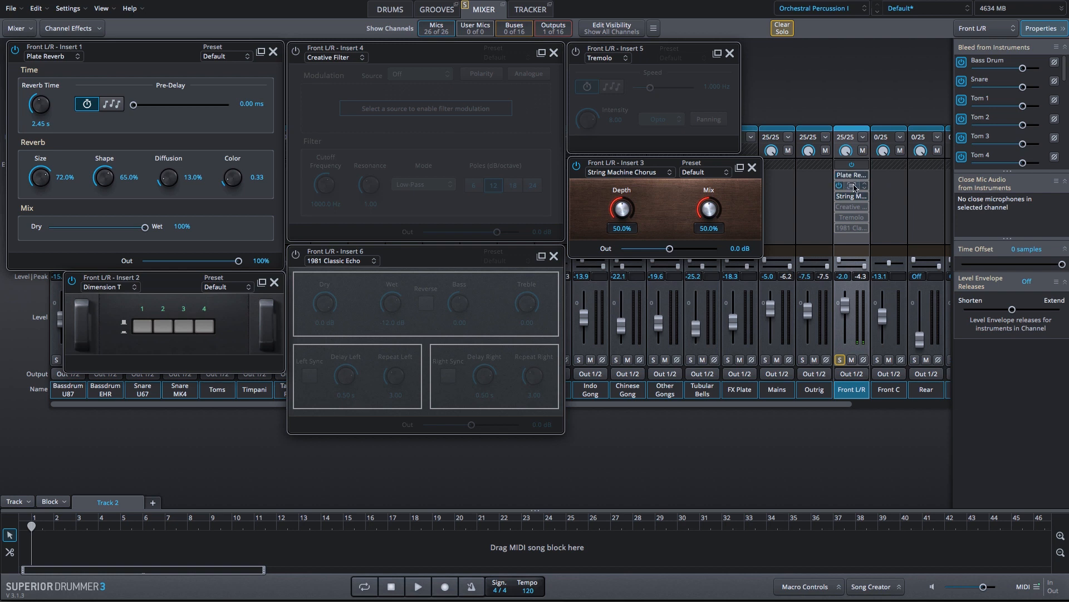
mouse_move(856, 198)
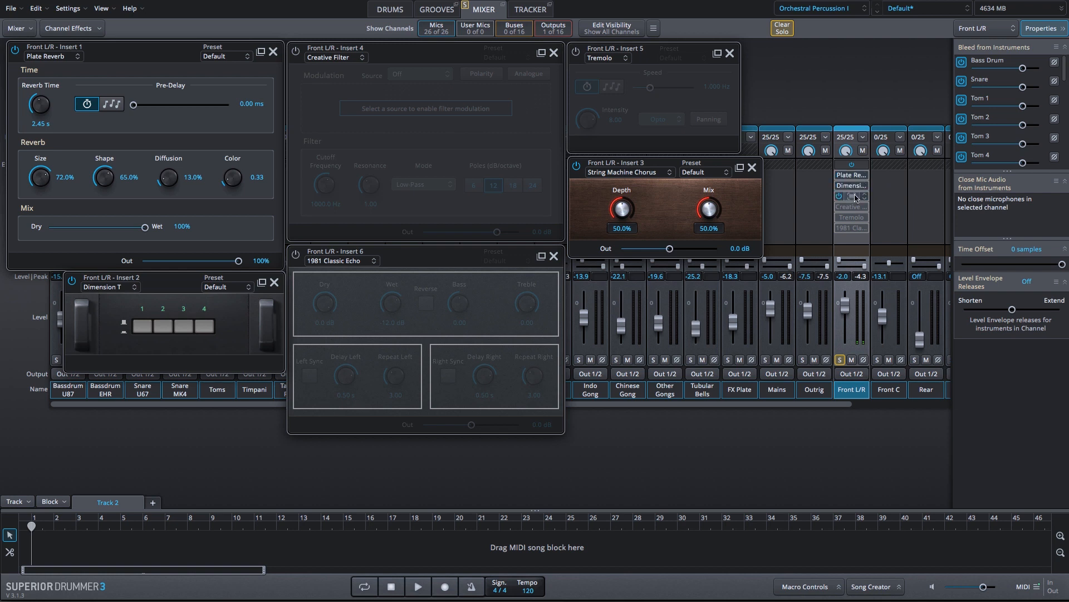
left_click(296, 52)
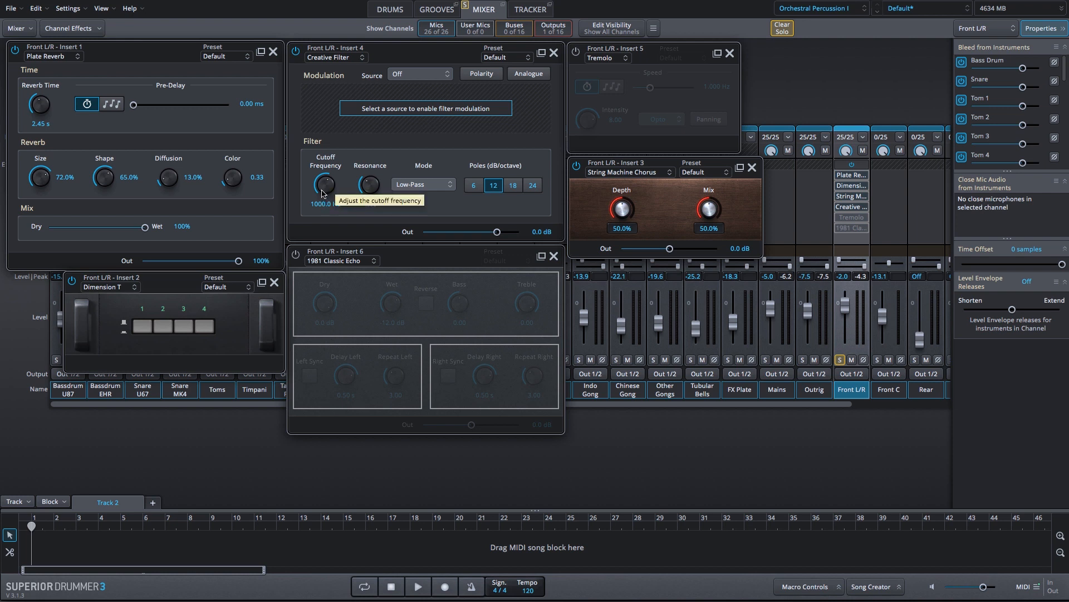
left_click_drag(322, 193, 326, 173)
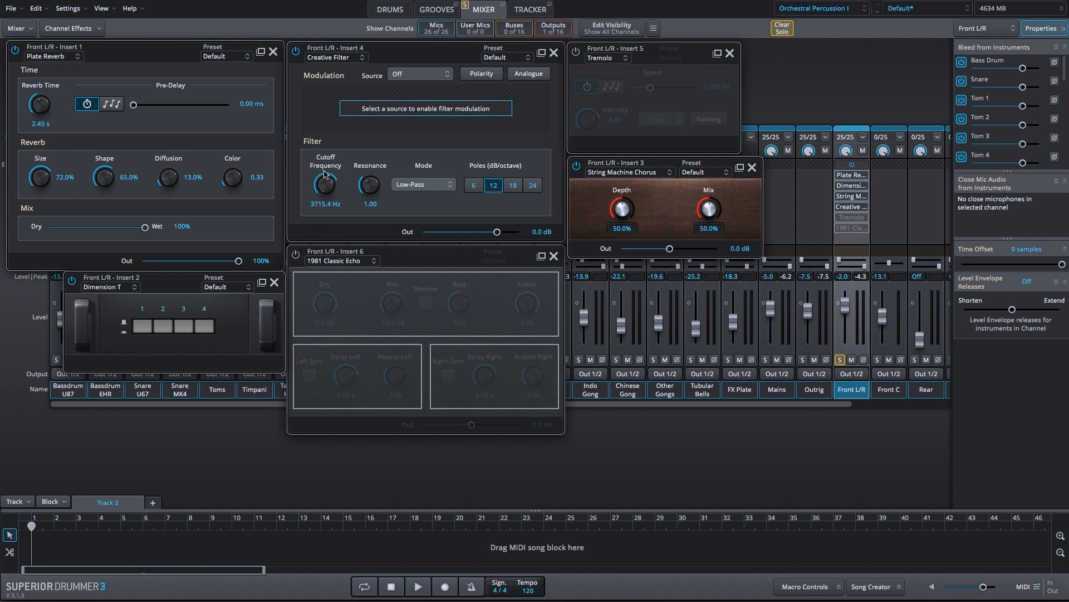
left_click(513, 187)
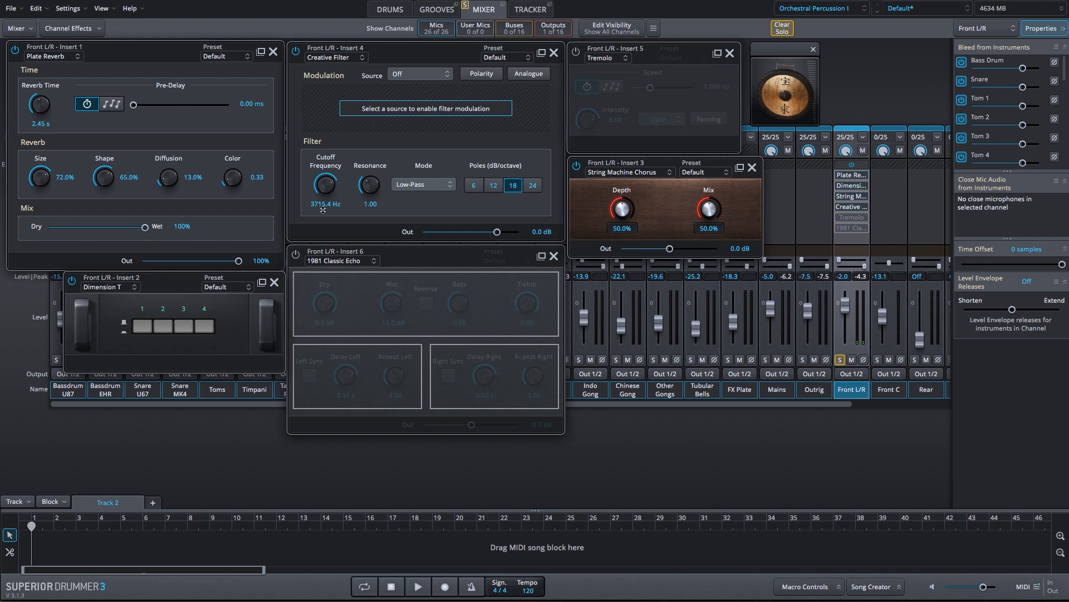
Sweep the Creative Filter's cutoff frequency down to 785.24 Hz and return it to 3715.4 Hz
double_click(324, 192)
mouse_move(328, 189)
left_mouse_down()
mouse_move(324, 202)
mouse_move(334, 162)
mouse_move(329, 191)
left_mouse_up()
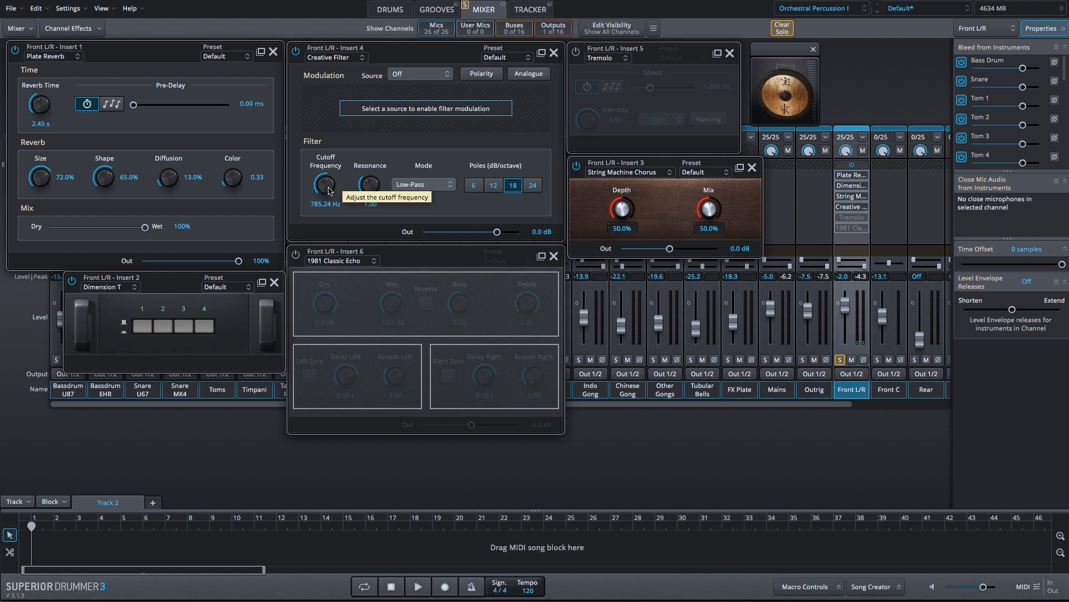
double_click(329, 189)
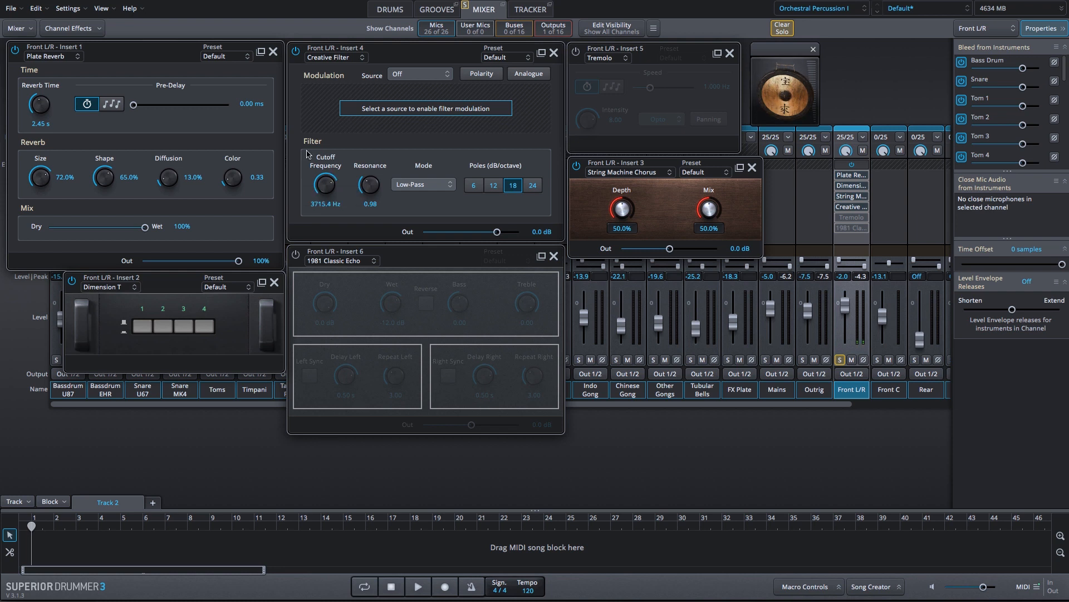
Switch the Creative Filter's poles to 24 dB/octave and raise its resonance to 1.45
mouse_move(367, 186)
left_mouse_down()
mouse_move(369, 156)
mouse_move(369, 185)
left_mouse_up()
left_click(535, 188)
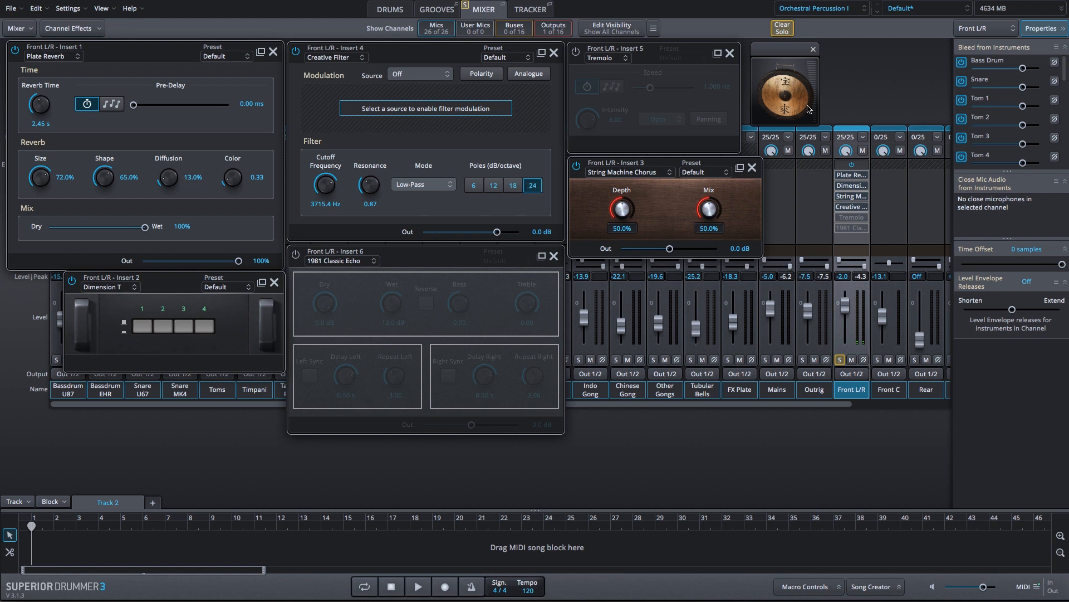
mouse_move(370, 190)
left_mouse_down()
mouse_move(367, 106)
mouse_move(370, 177)
left_mouse_up()
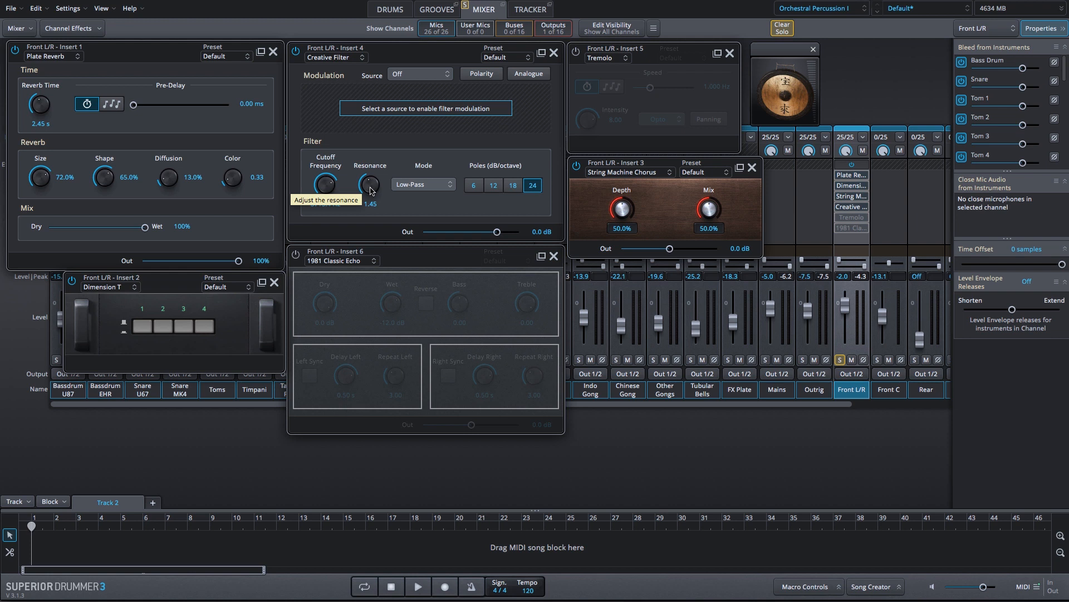
Reset the Creative Filter to 1000 Hz cutoff and 1.00 resonance, and audition the Tamtam
double_click(370, 189)
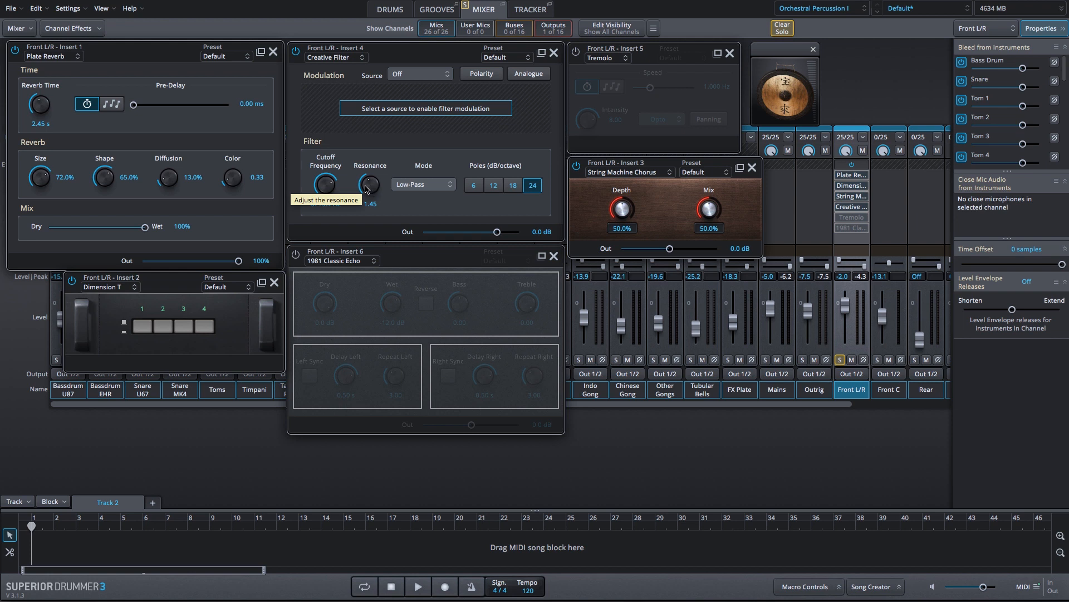
double_click(330, 193)
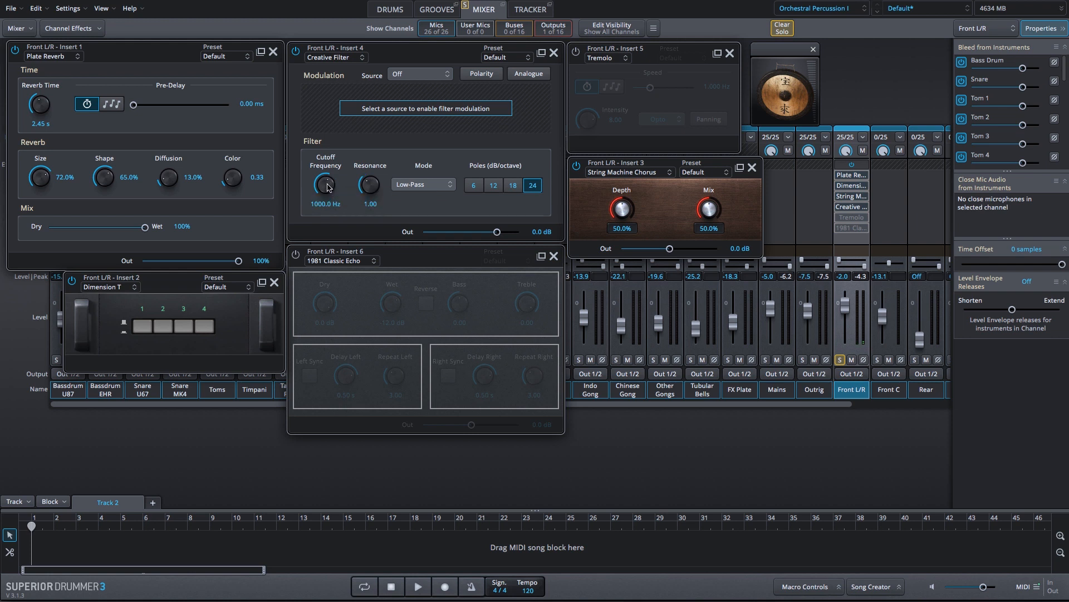
left_click(787, 60)
mouse_move(366, 190)
left_mouse_down()
mouse_move(366, 128)
mouse_move(368, 195)
left_mouse_up()
Try the Creative Filter in High-Pass mode with 2371.4 Hz cutoff and 2.14 resonance, and return it to Low-Pass
left_click(433, 190)
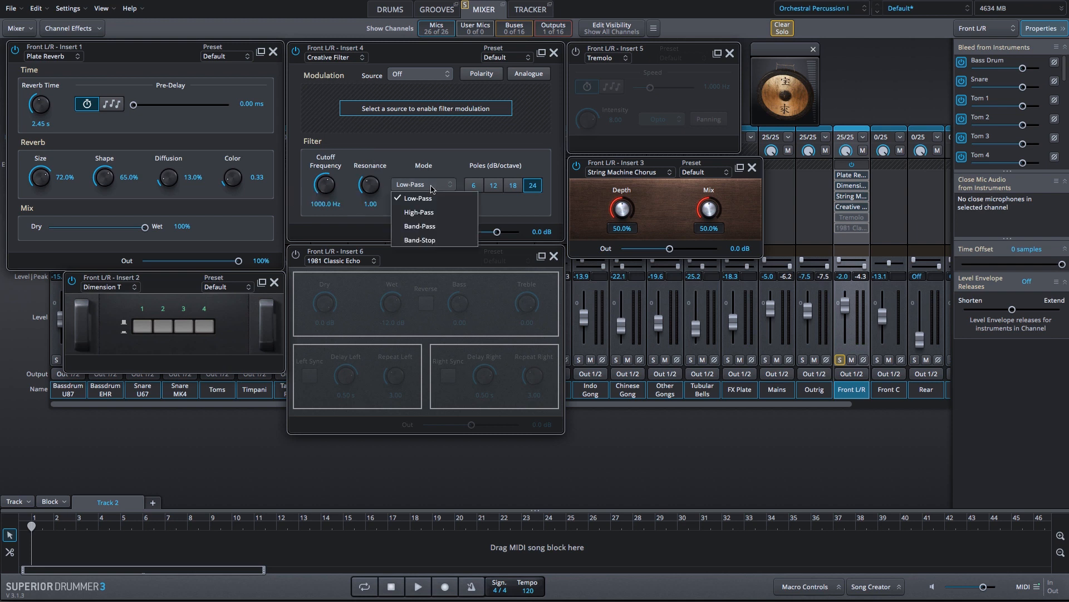
left_click(444, 217)
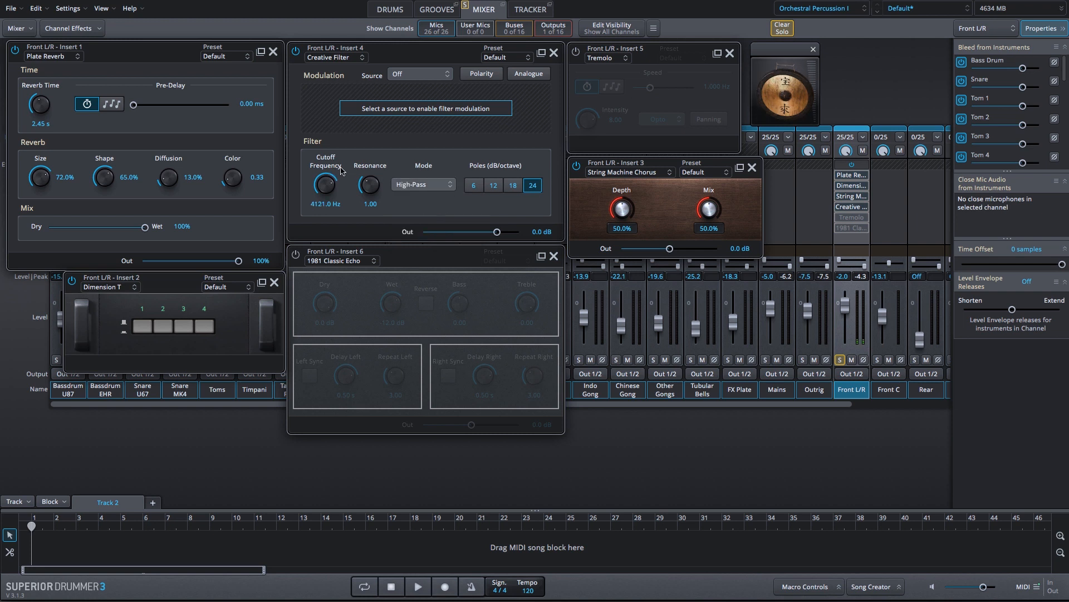
left_click_drag(328, 177, 323, 231)
left_click_drag(378, 188, 334, 136)
left_click(430, 189)
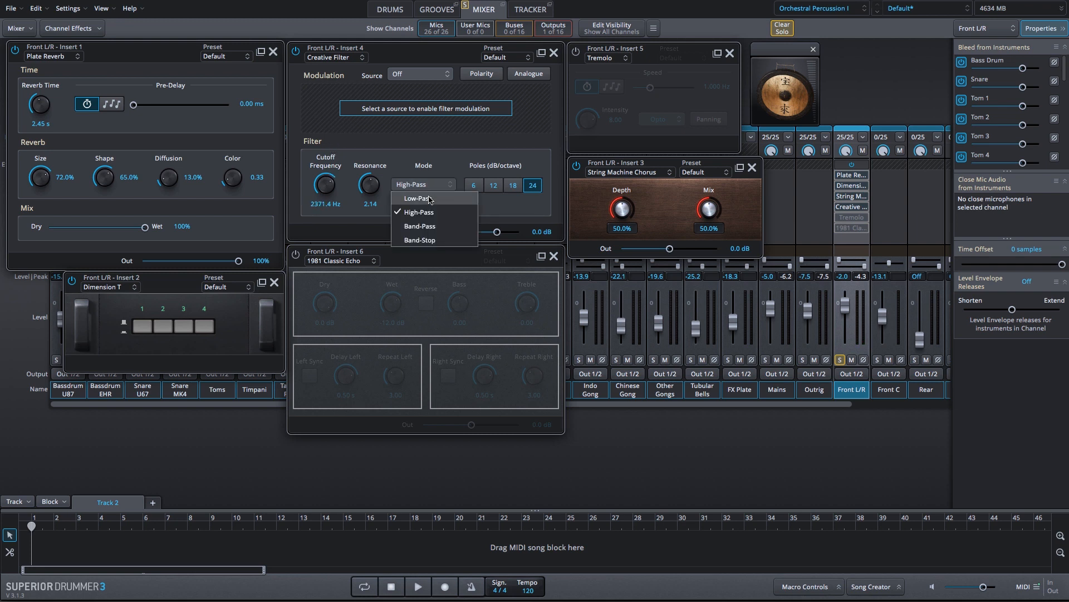
left_click(430, 199)
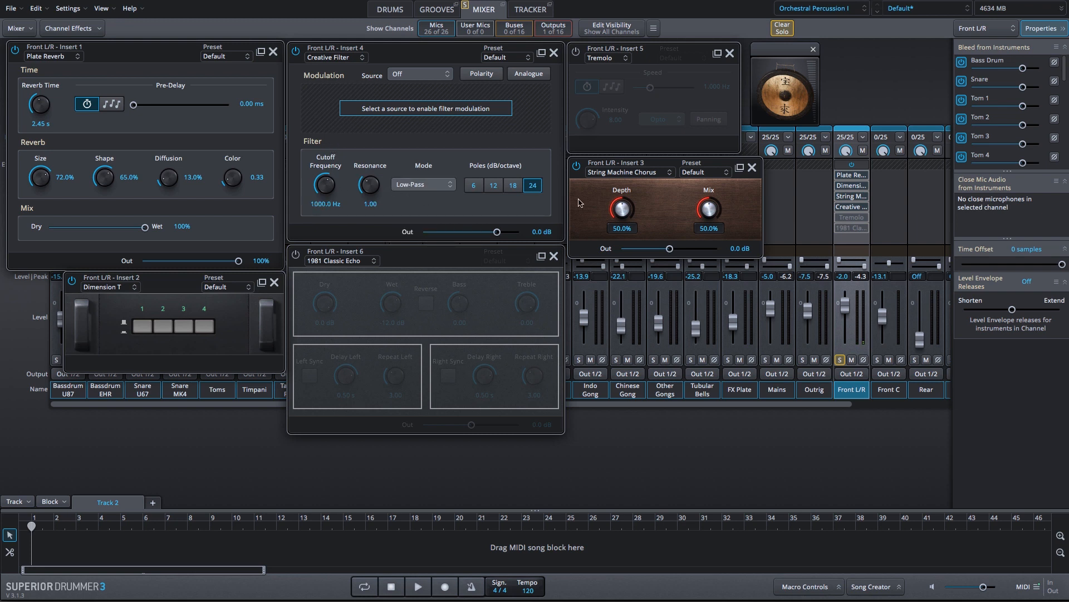
Audition the Tamtam's Squeak FX, Scrape FX and Horror FX articulations through the Low-Pass filter
left_click(384, 11)
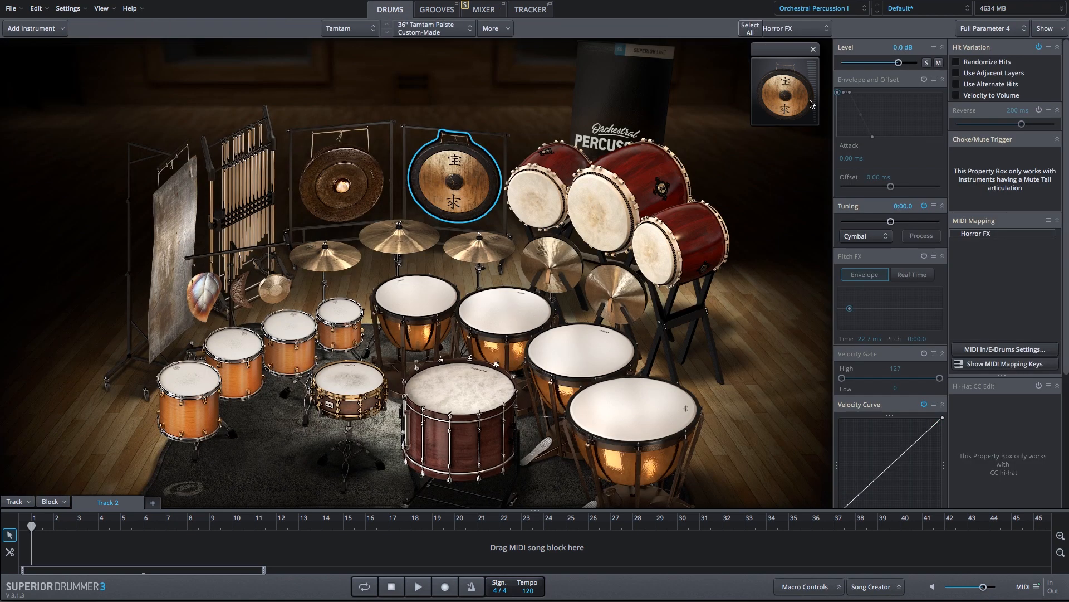
left_click(799, 30)
left_click(773, 169)
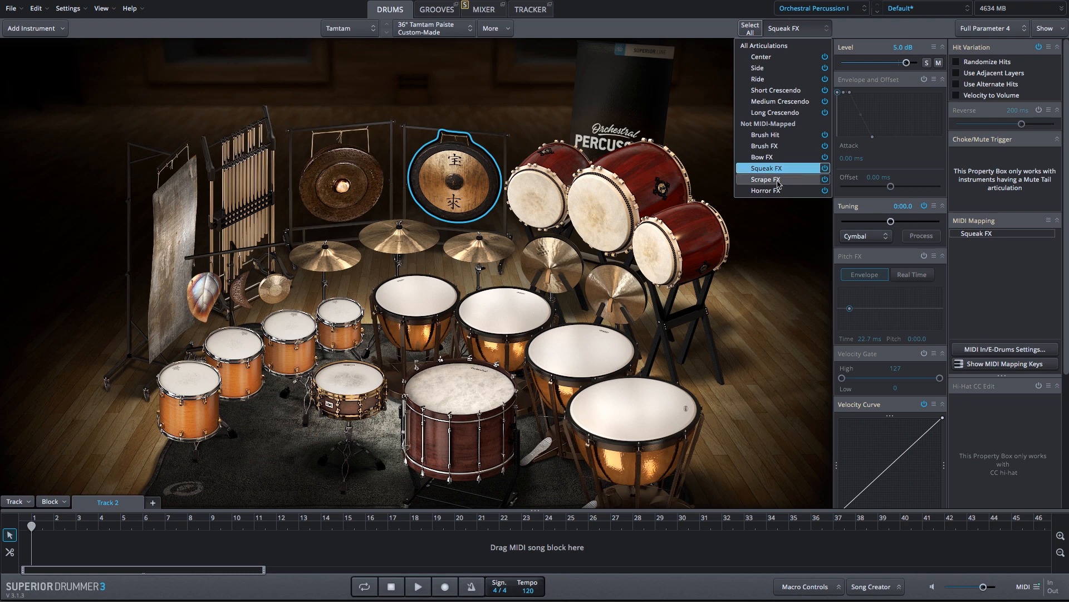
left_click(779, 181)
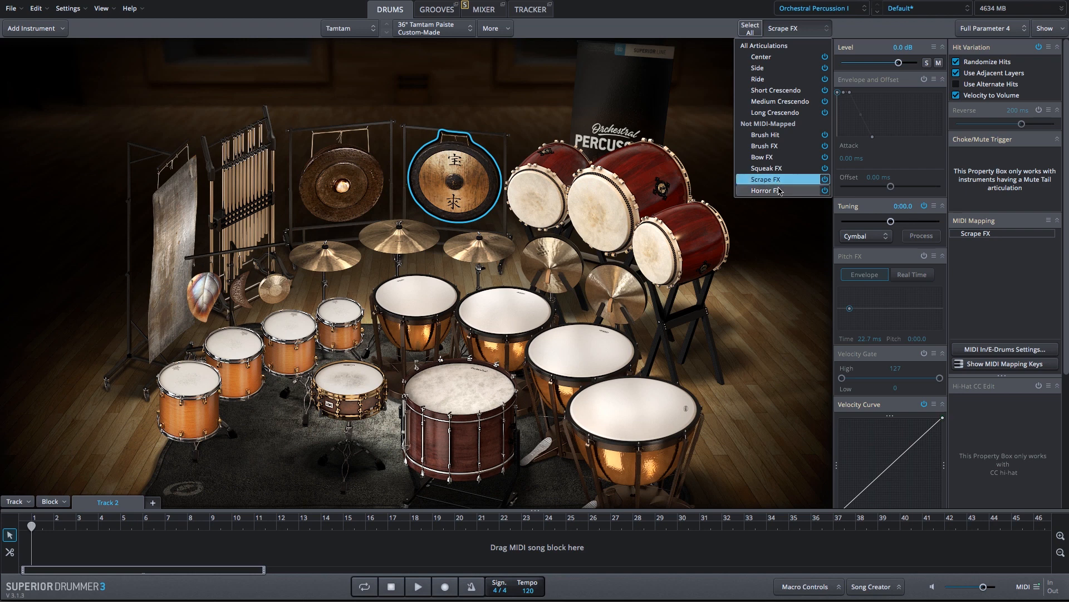
left_click(778, 191)
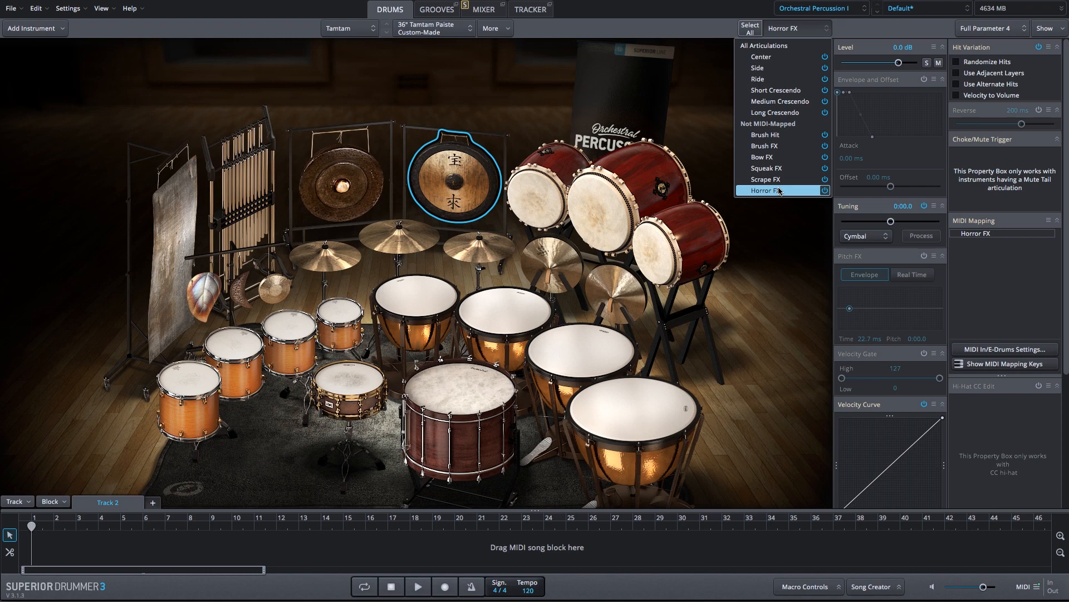
Enable the Front L/R Tremolo insert and switch the Tamtam to its Scrape FX articulation
left_click(486, 9)
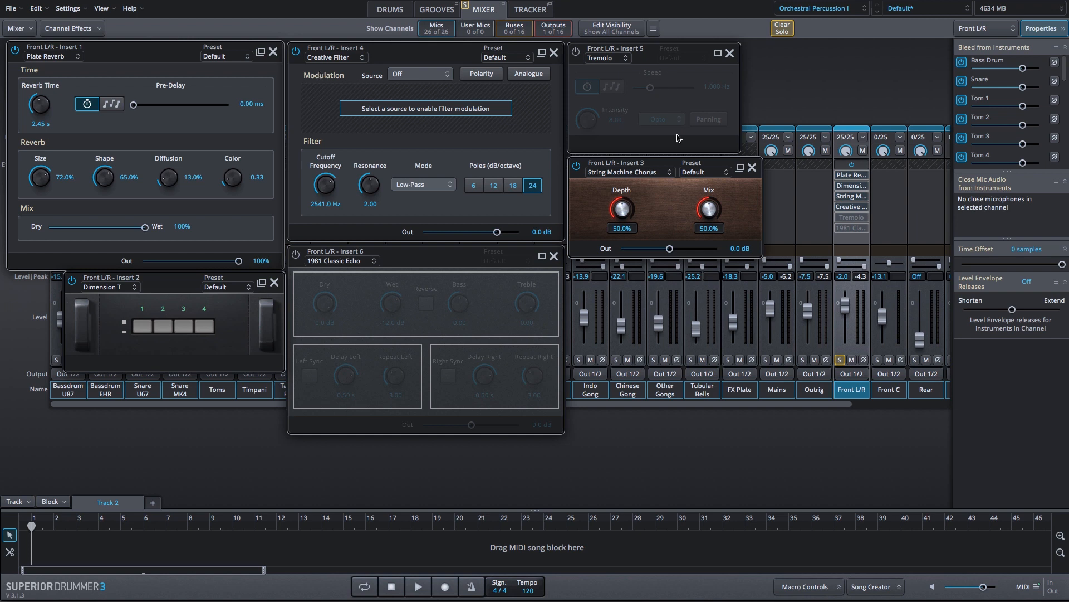
left_click(841, 218)
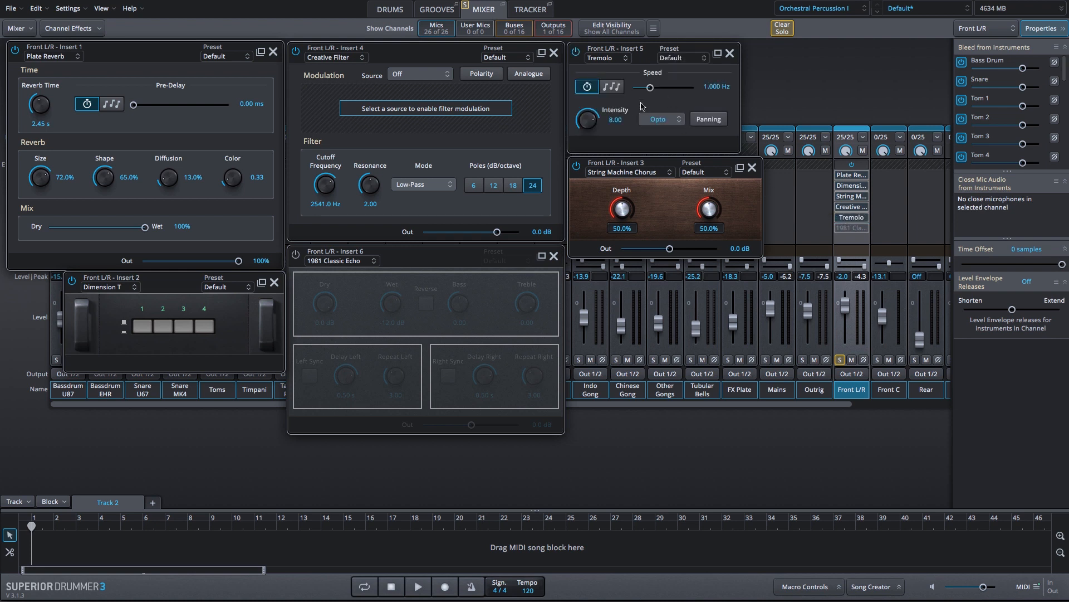
left_click(398, 14)
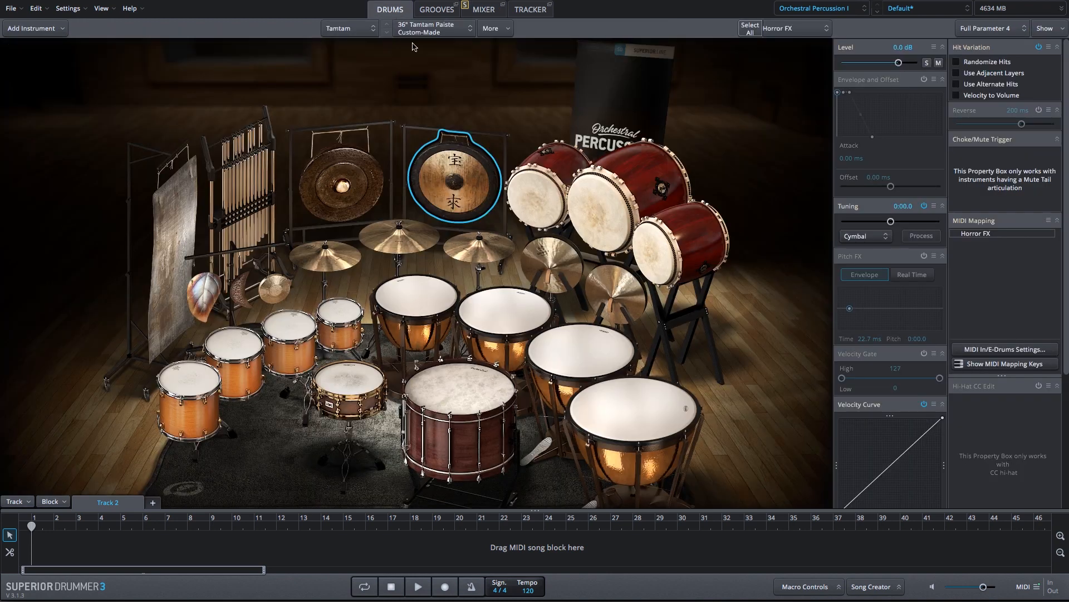
left_click(794, 31)
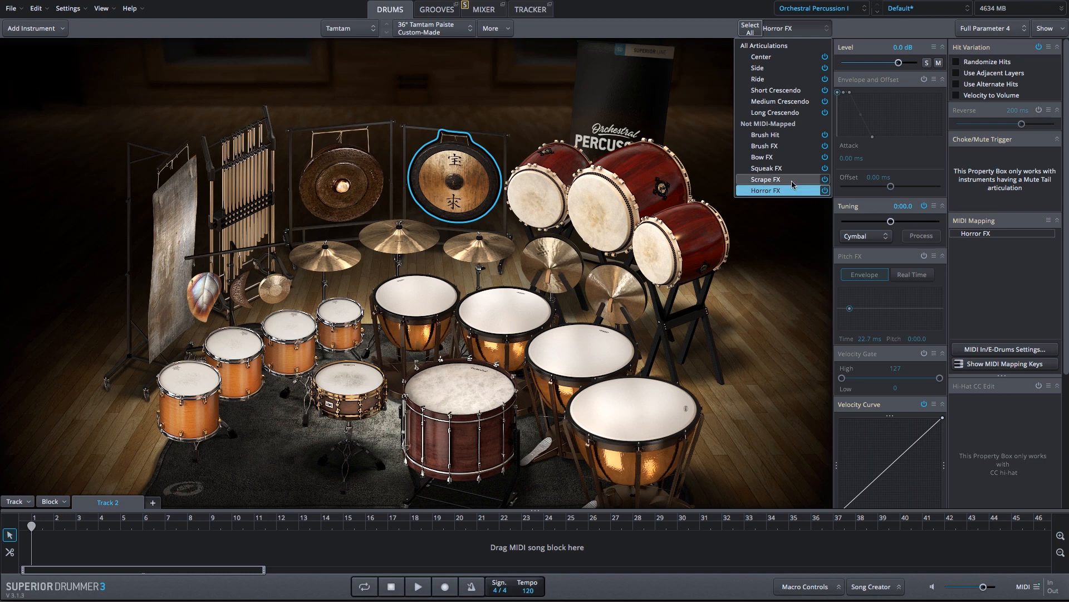
left_click(794, 180)
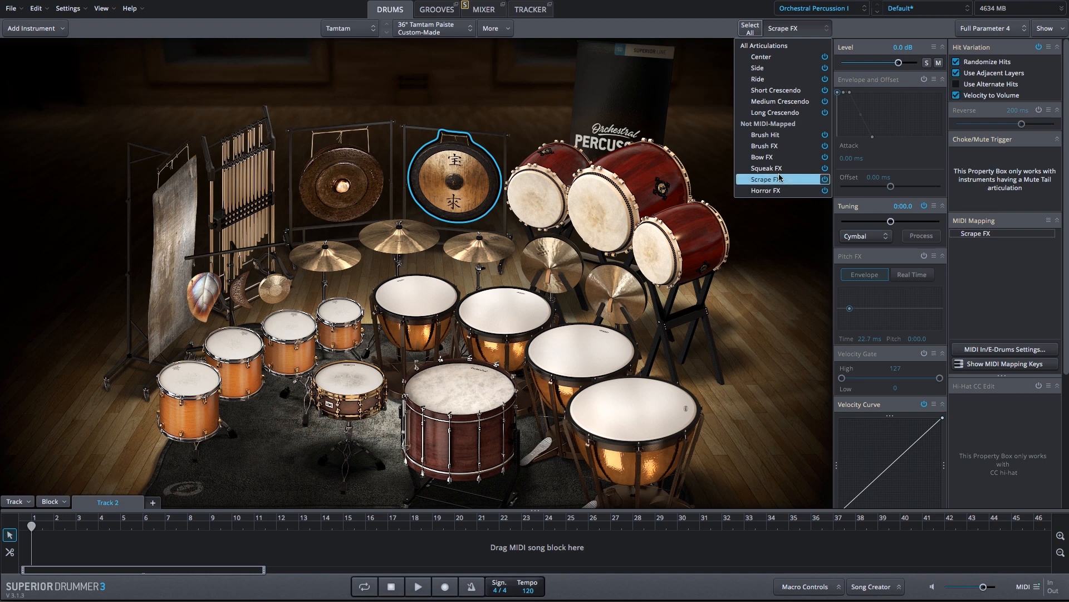
Raise the Front L/R Tremolo speed, switch it to tempo-synced note values and open the note length choices
left_click(482, 10)
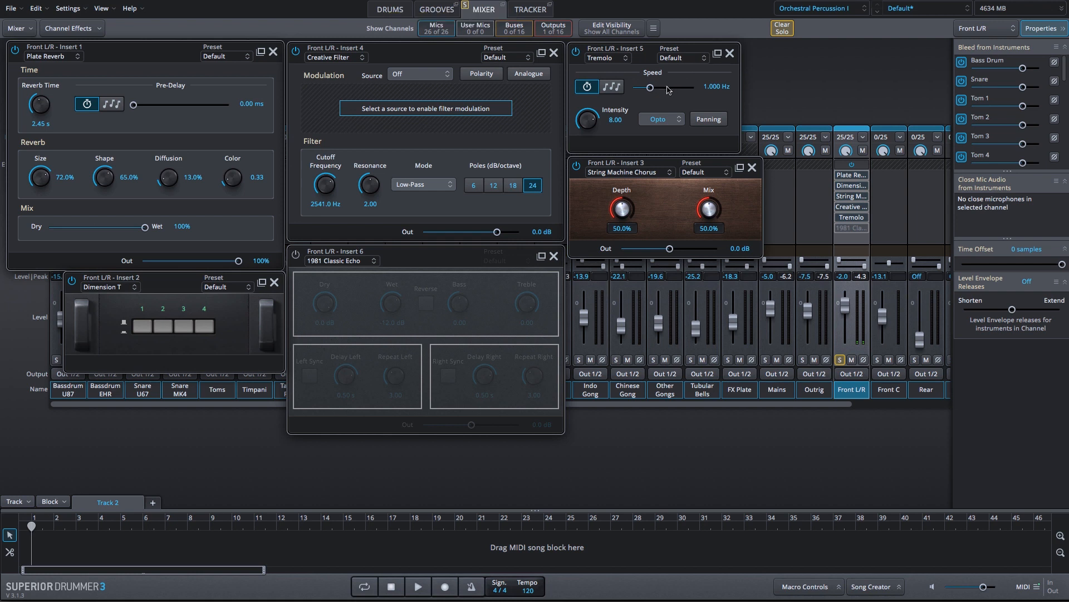
left_click_drag(650, 87, 730, 99)
left_click(611, 87)
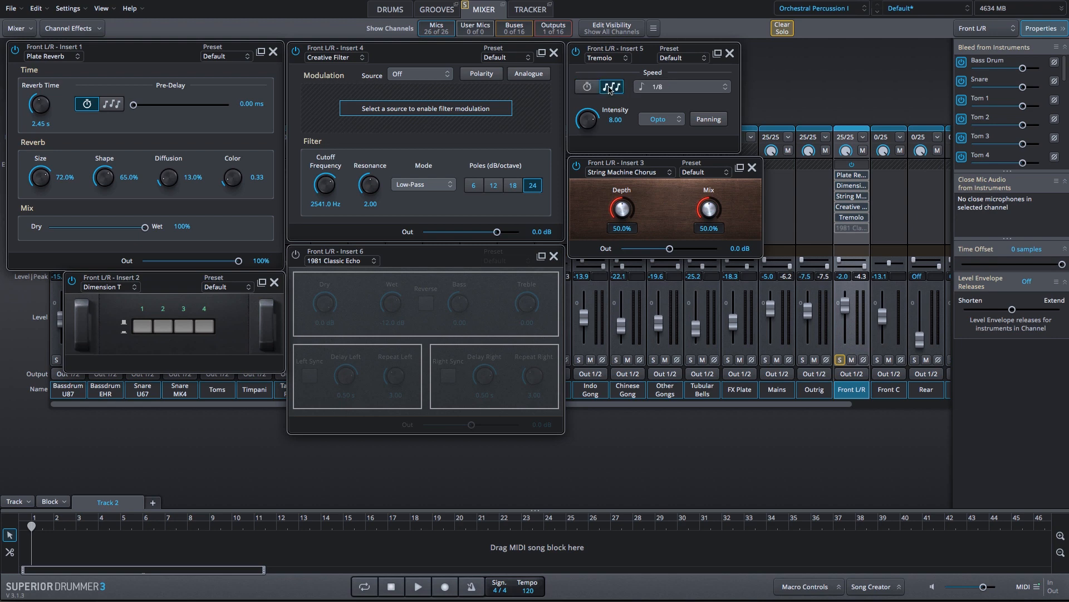
left_click(682, 87)
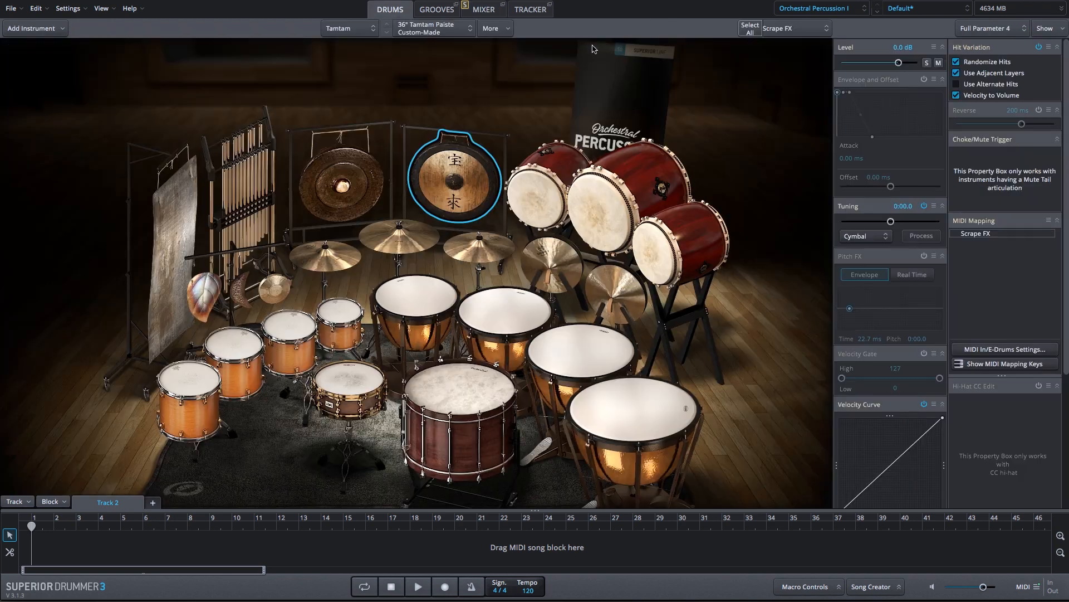
Audition the Tamtam's Horror FX articulation and return to the Front L/R effects in the mixer
left_click(795, 28)
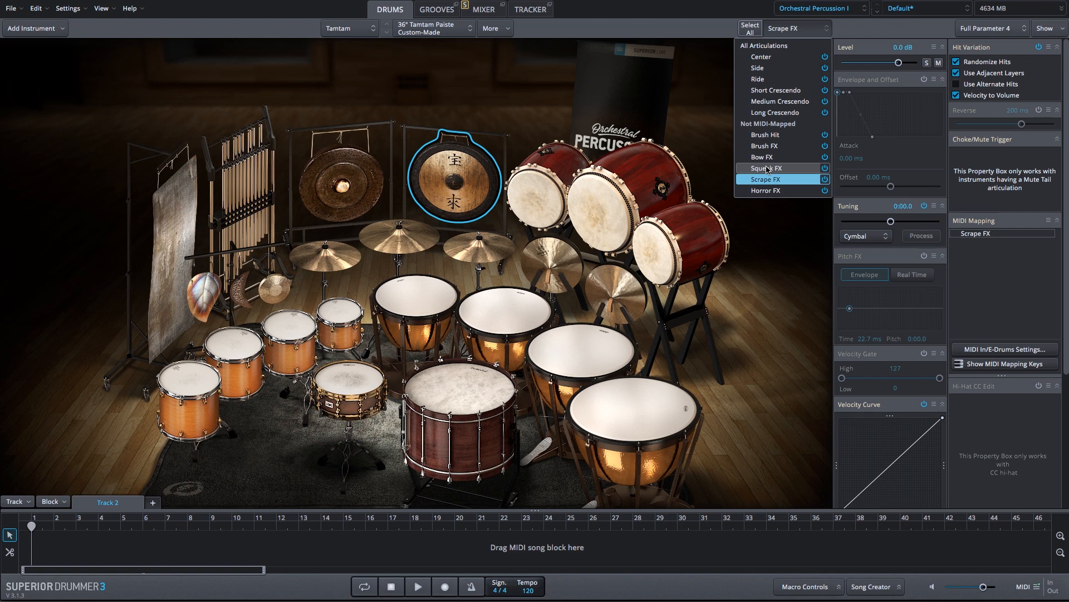
left_click(766, 191)
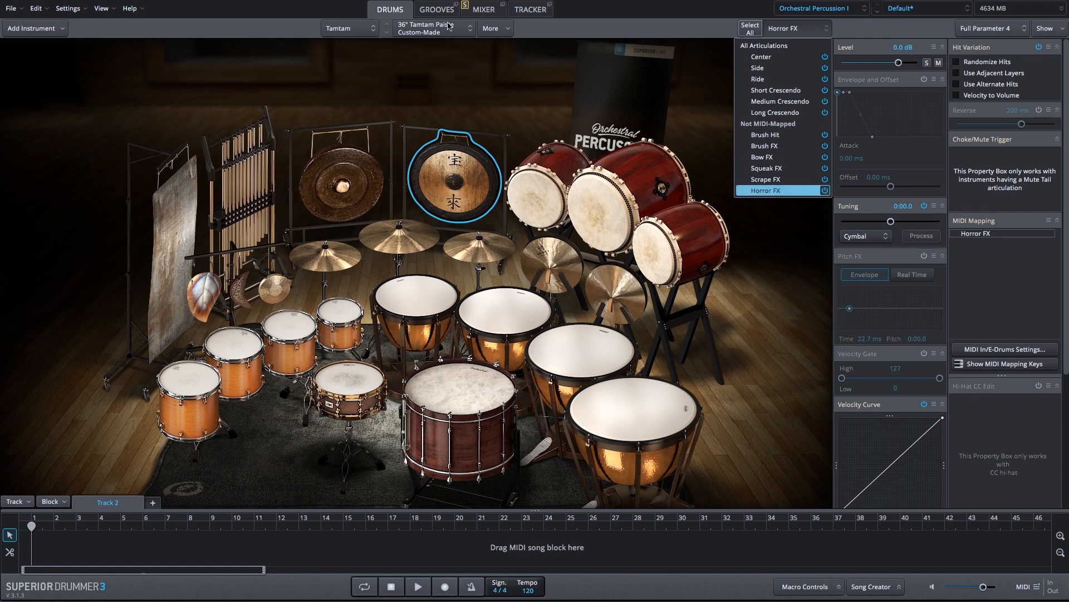
left_click(477, 57)
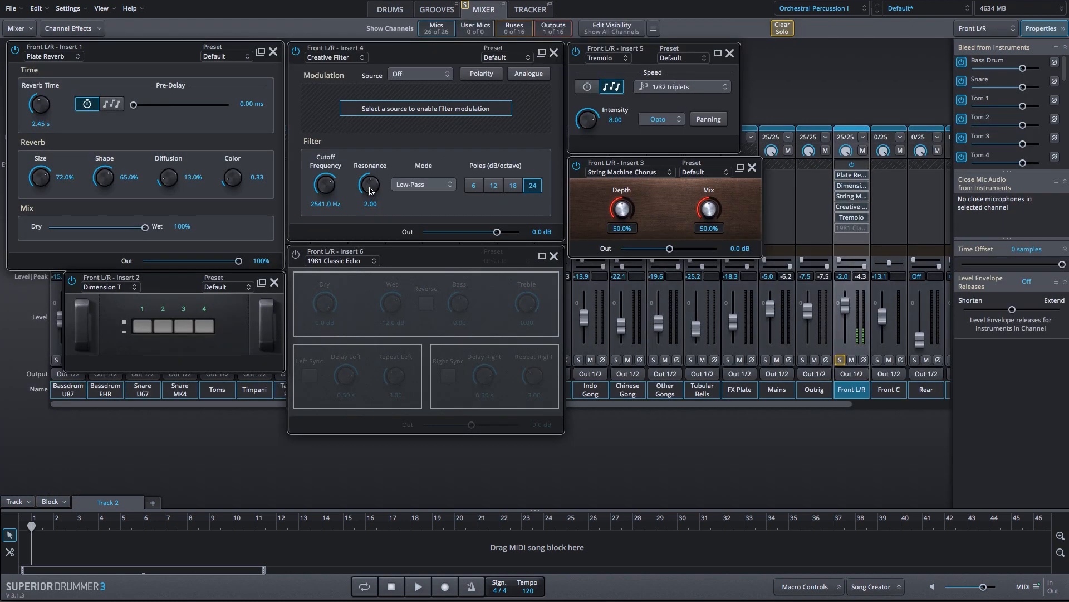
Set the Creative Filter resonance to 2.14, and enable the Front L/R 1981 Classic Echo insert with Wet at 0.0 dB
left_click_drag(369, 184, 473, 261)
left_click(296, 255)
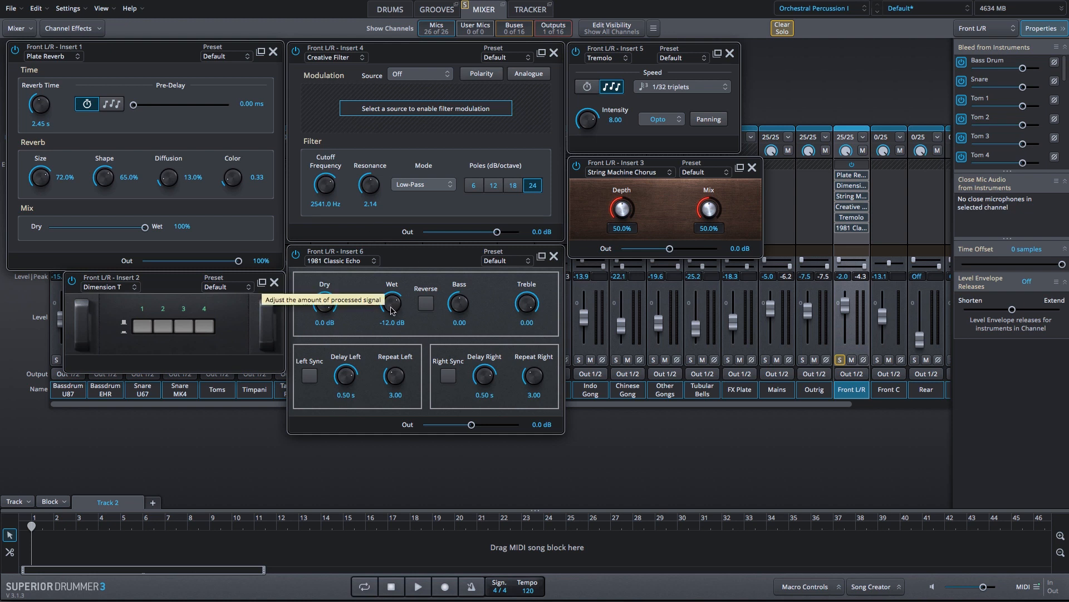
left_click_drag(393, 310, 414, 144)
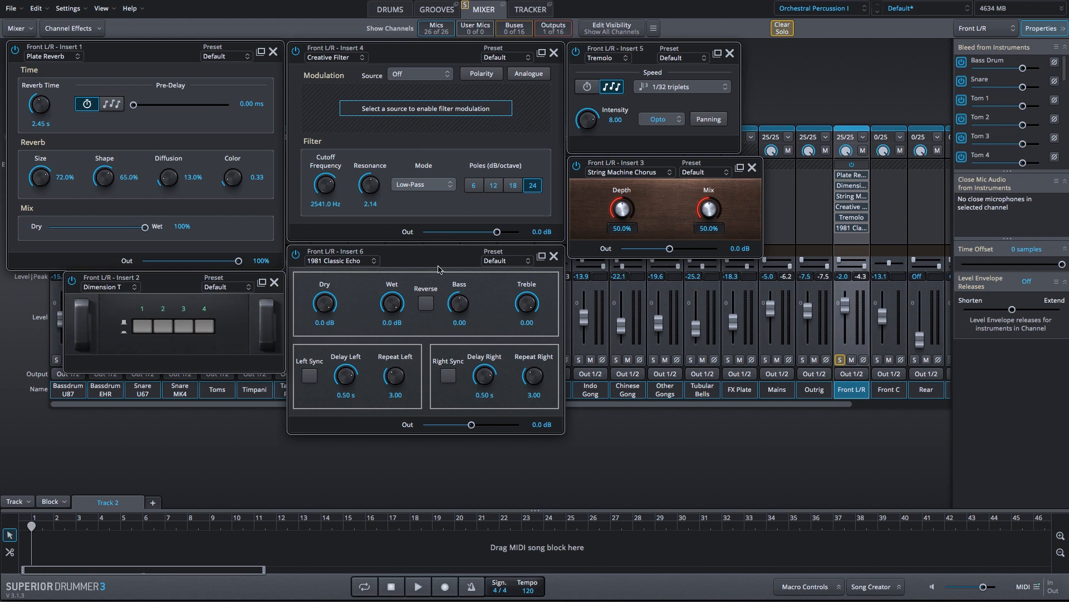
Audition the Tamtam's Scrape FX, Bow FX, Brush FX and Horror FX articulations through the Front L/R effects
left_click(392, 11)
left_click(796, 28)
left_click(766, 179)
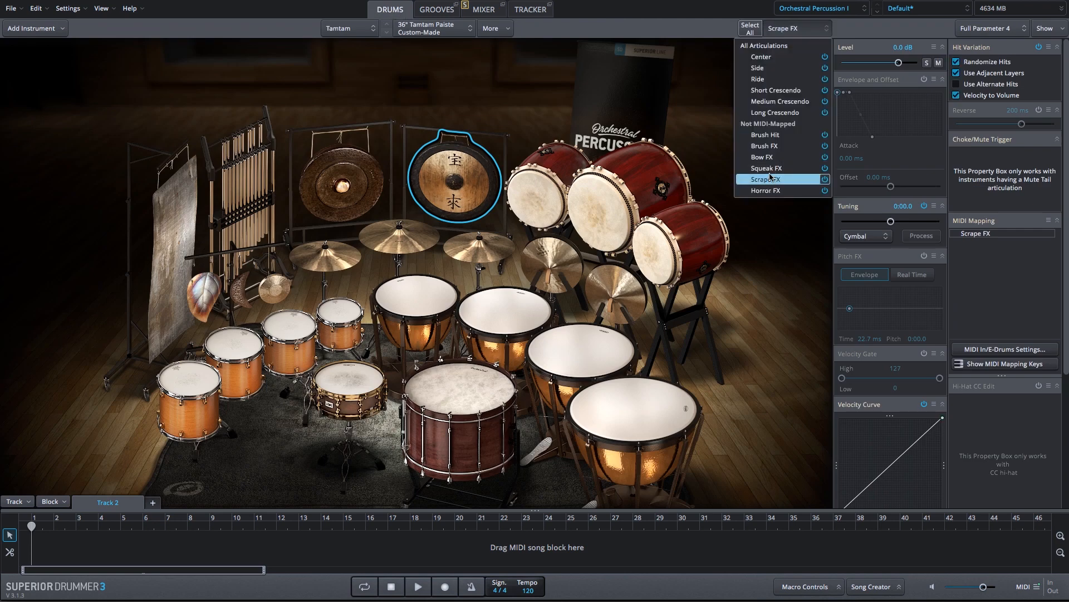
left_click(771, 158)
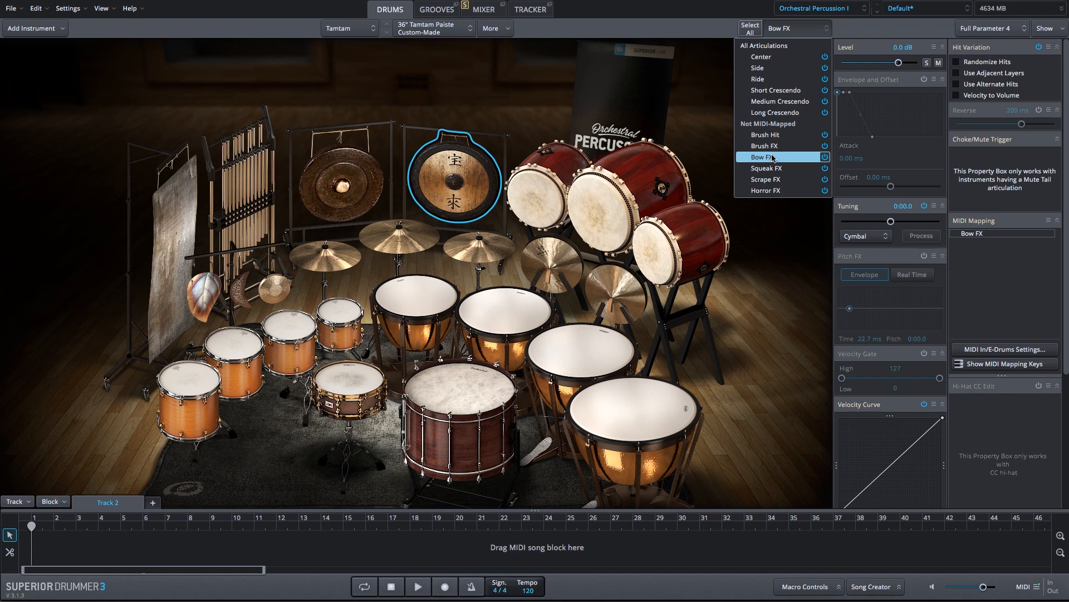
left_click(778, 148)
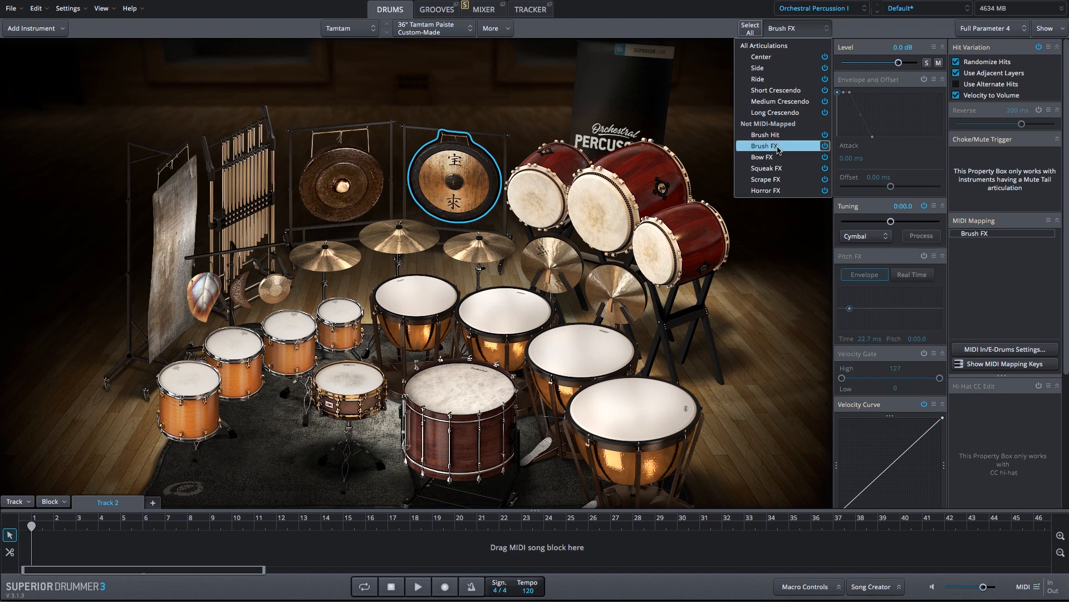
left_click(773, 191)
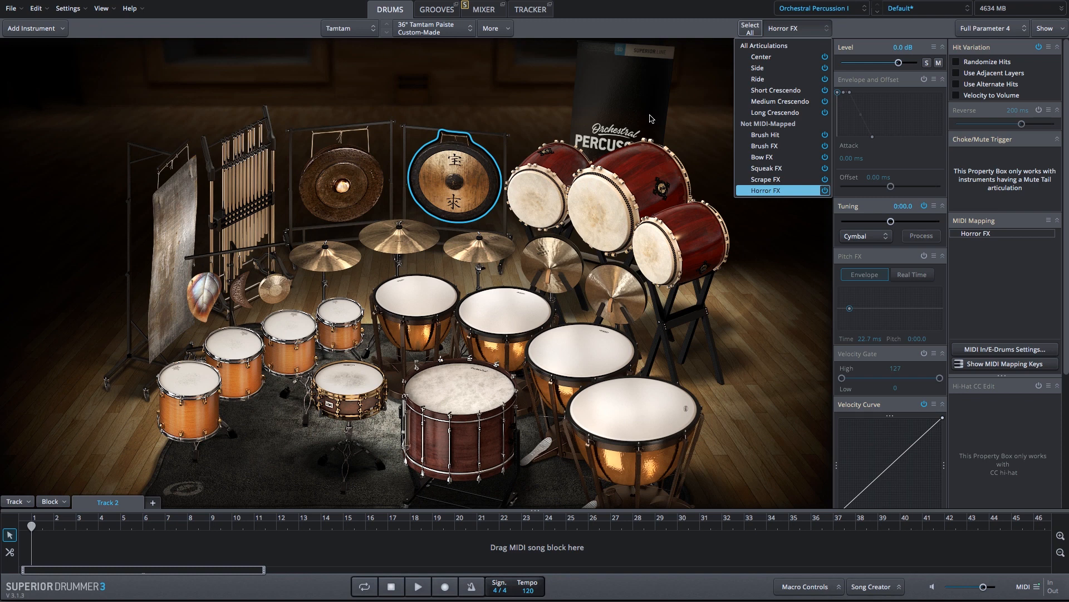
left_click(479, 10)
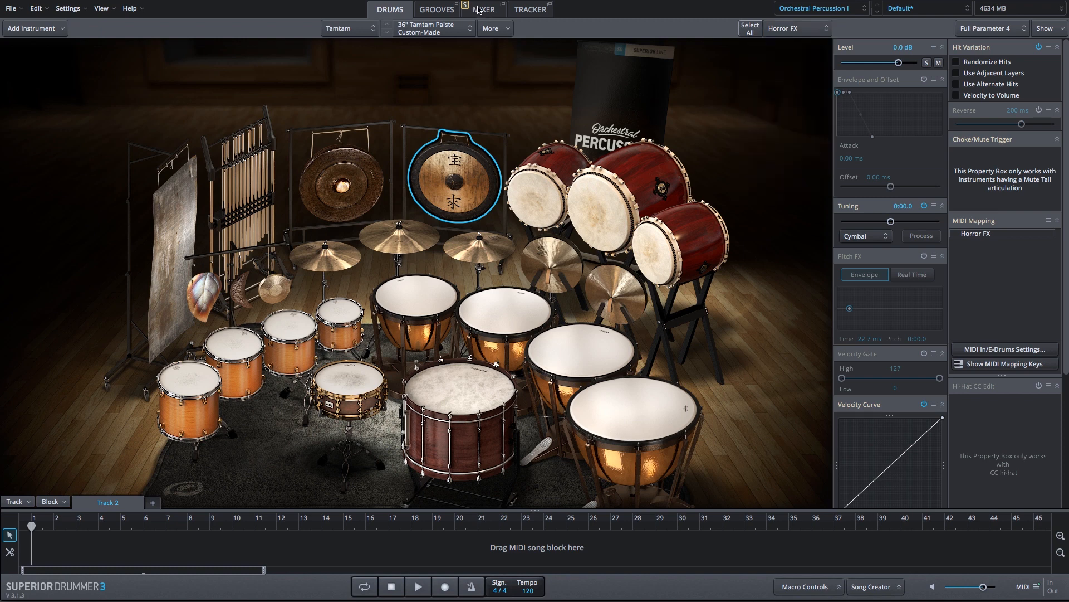
left_click(479, 9)
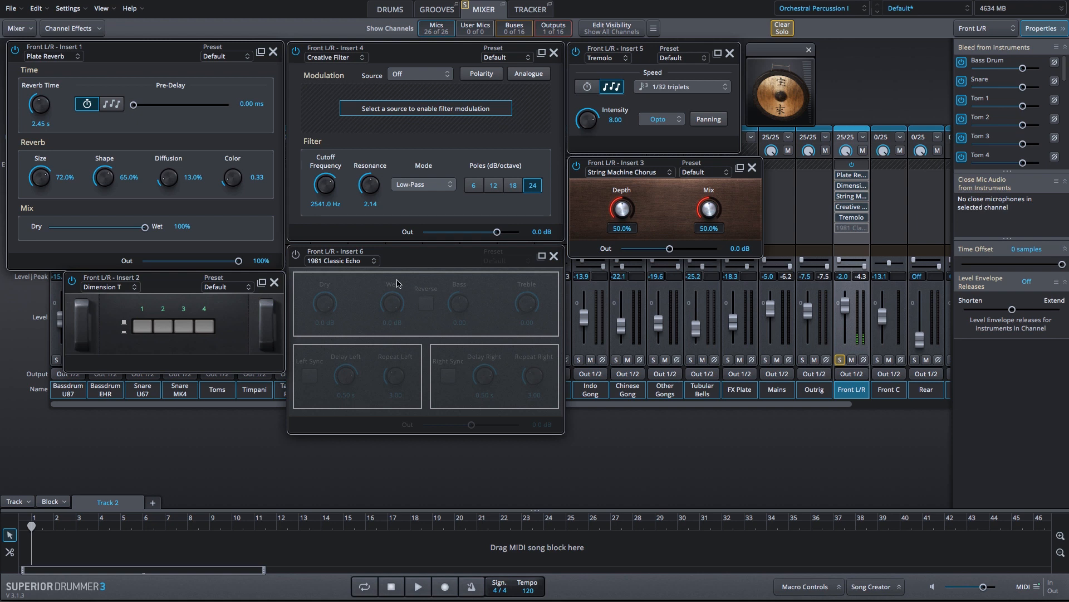
Compare the Tamtam and snare with the 1981 Classic Echo switched off and on, leaving the echo enabled
left_click(297, 255)
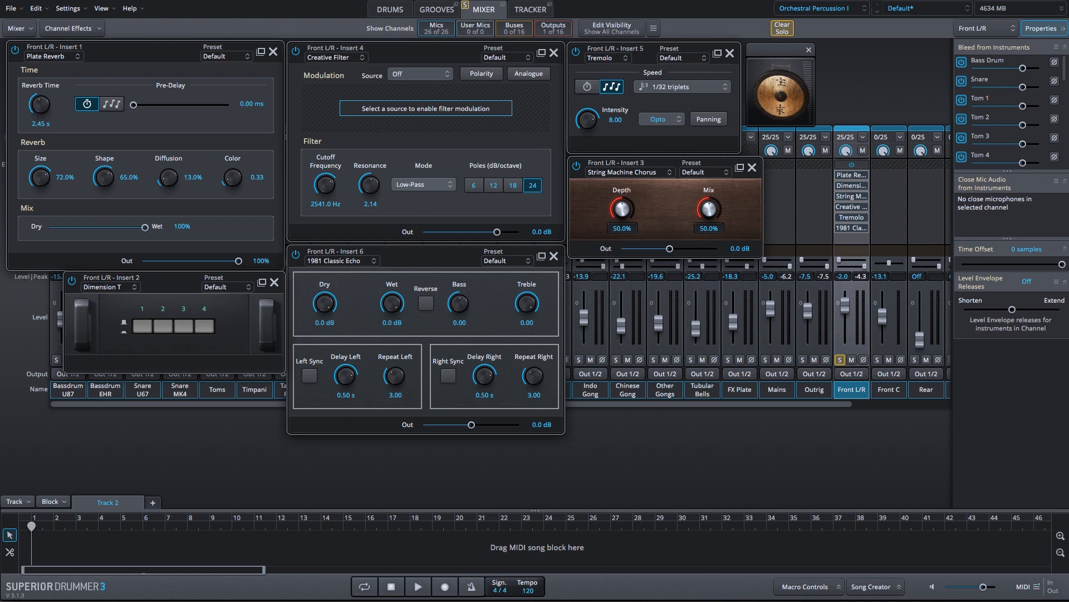
left_click(390, 9)
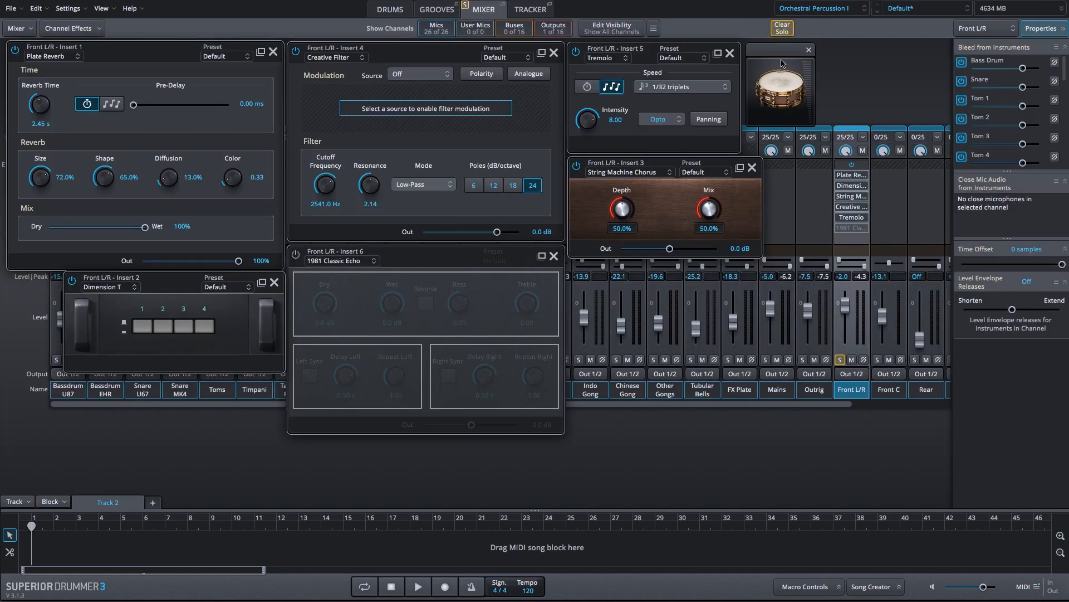
left_click(782, 63)
left_click(295, 255)
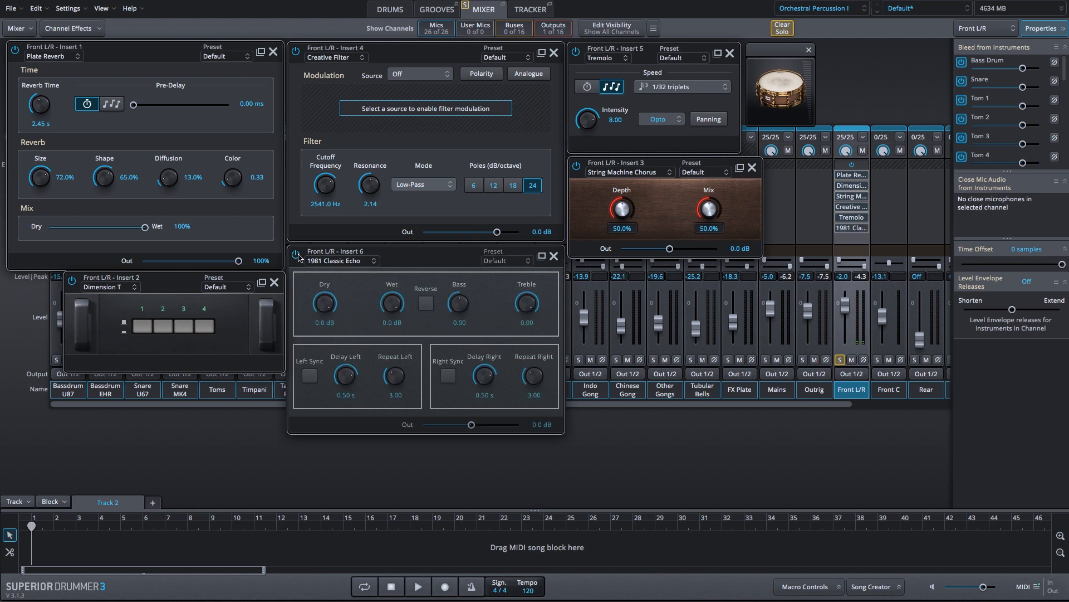
Set the 1981 Classic Echo's left and right repeats to 5.70 and its left delay to 0.25 s while auditioning
left_click(778, 63)
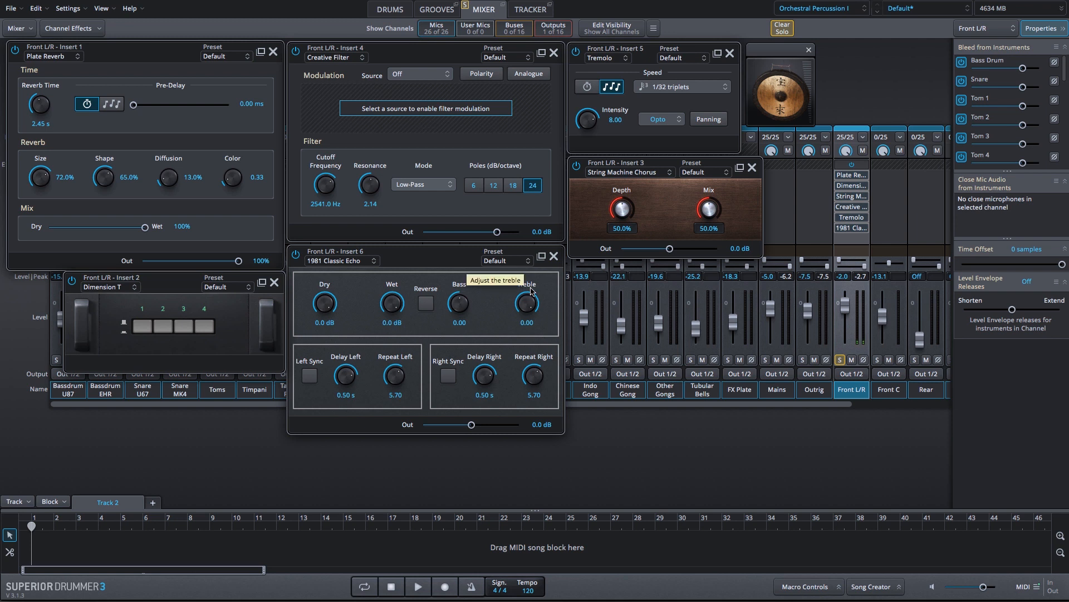
left_click_drag(347, 396, 349, 416)
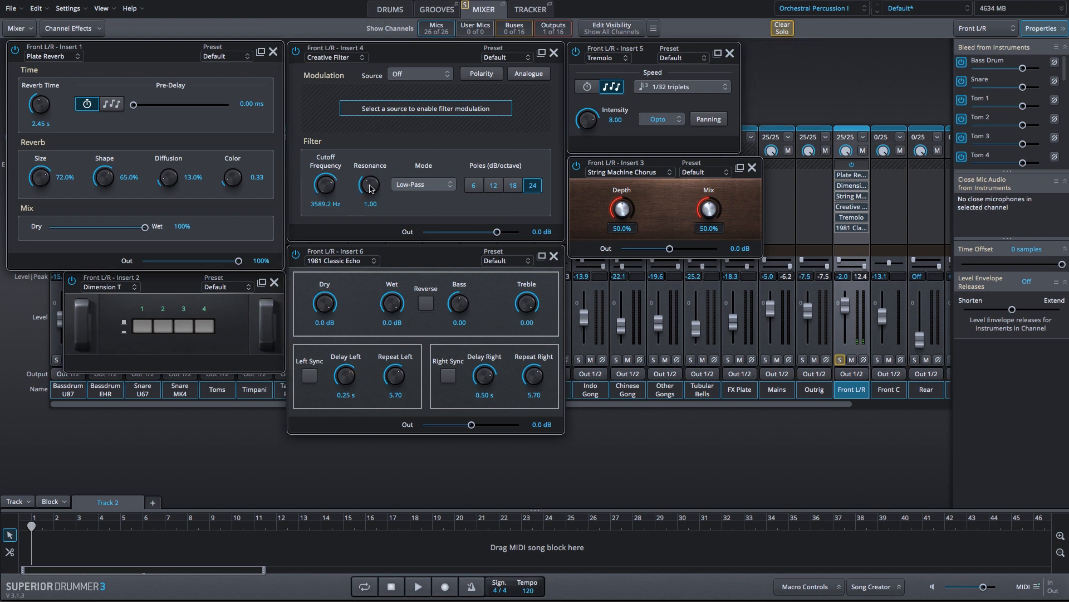
Show the floating Tamtam preview and place it in the free area beside the Tremolo effect window
key("t")
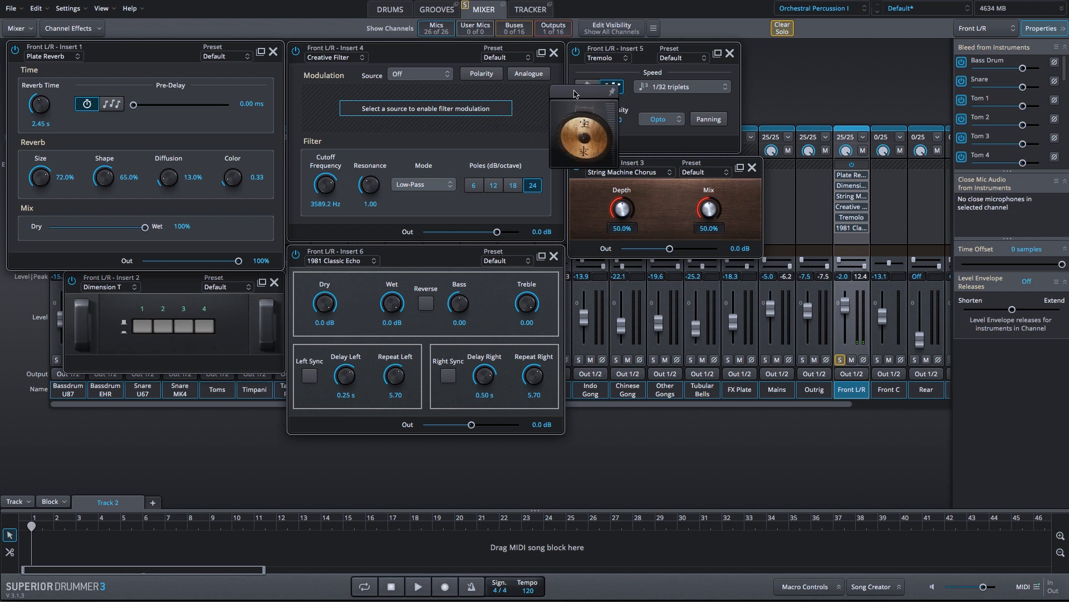
left_click_drag(574, 90, 774, 48)
key("t")
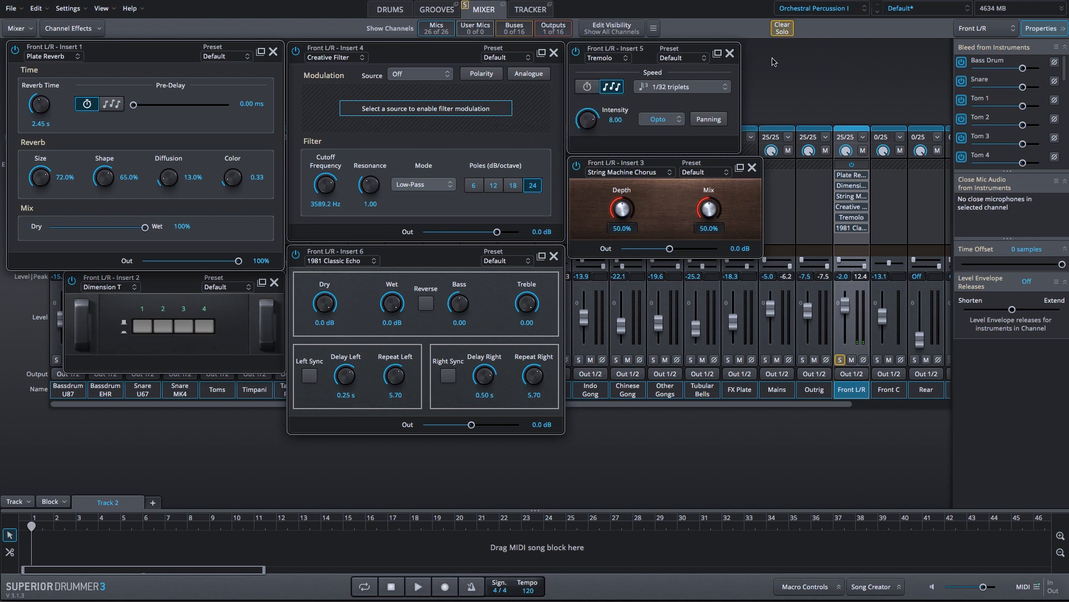
key("t")
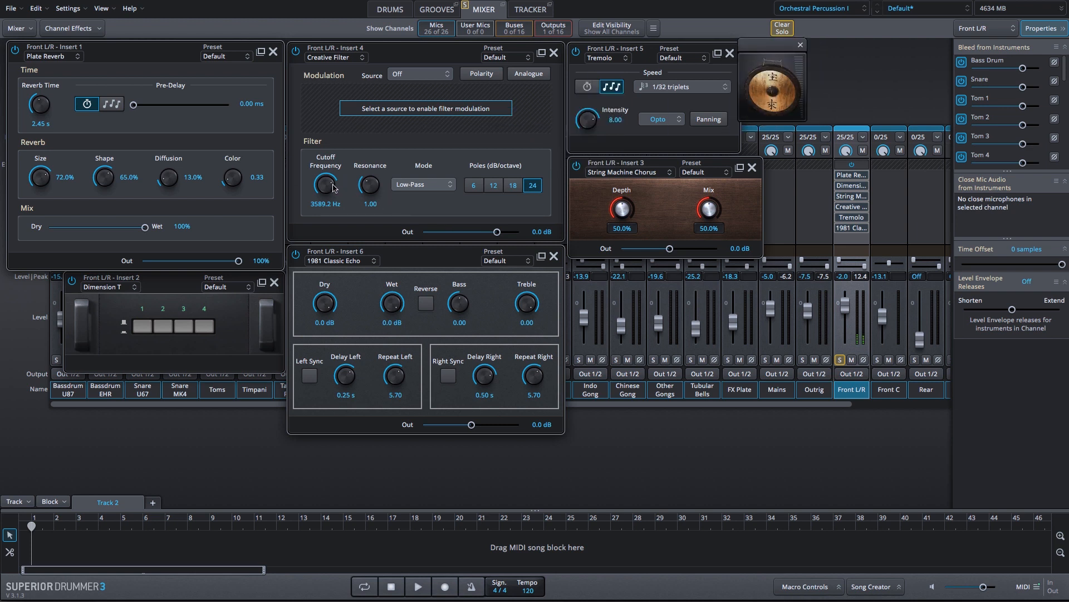
Set the Creative Filter cutoff to 436.52 Hz and resonance to 1.78, and audition the Tamtam
left_click_drag(329, 182, 373, 154)
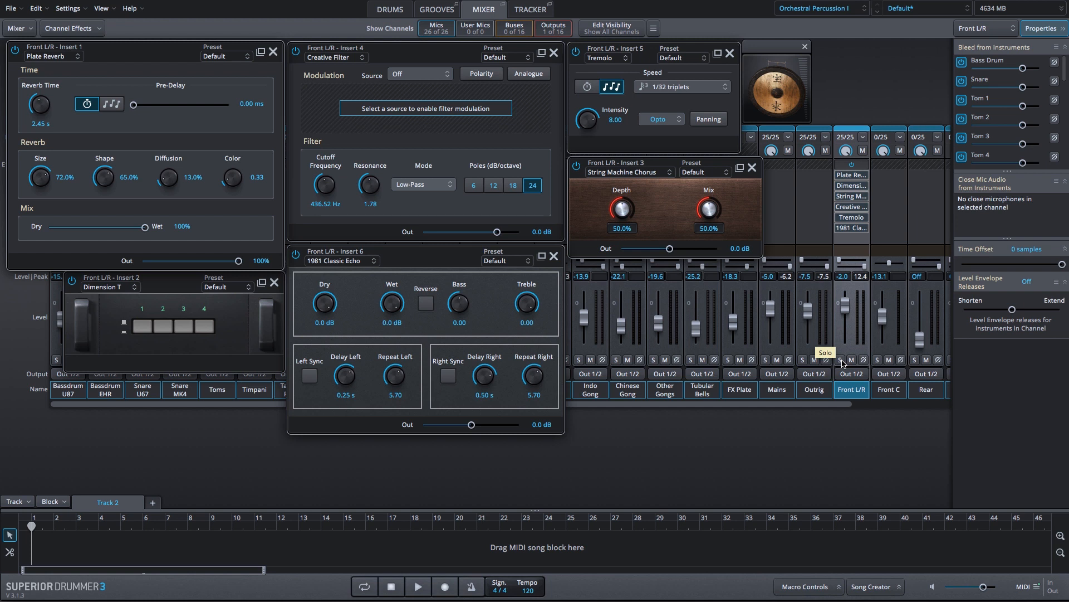
left_click(775, 58)
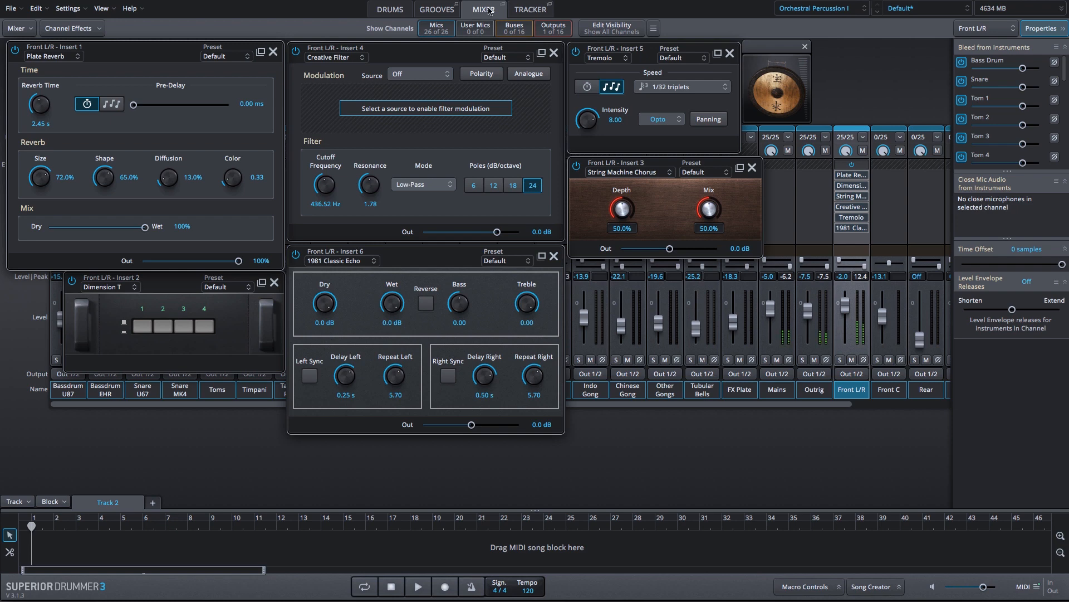
Audition the bass drum, the snare and the four toms on the kit with Front L/R unsoloed
left_click(377, 12)
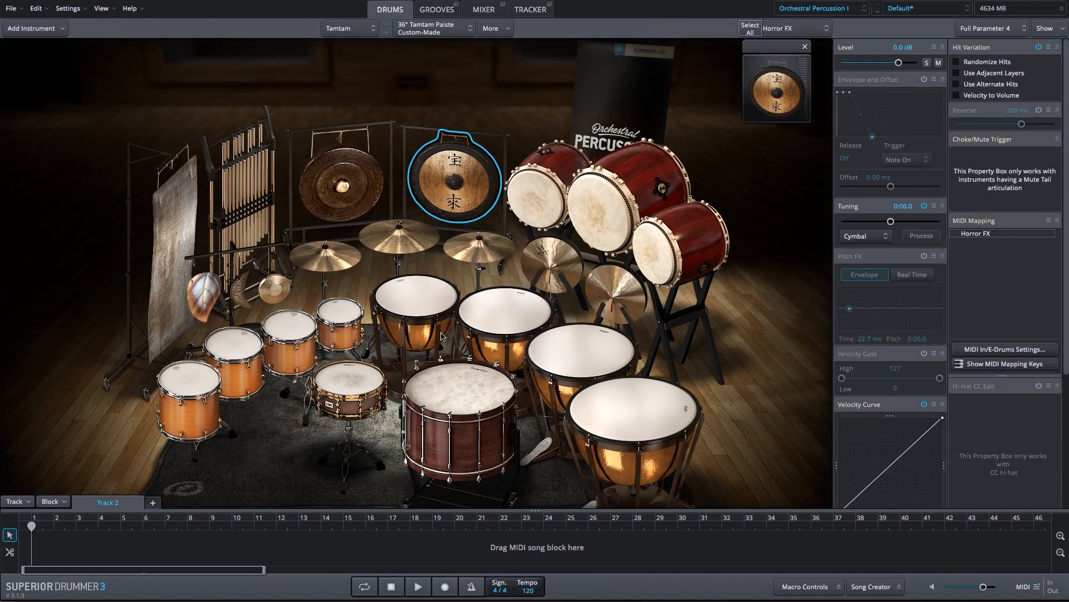
left_click(440, 376)
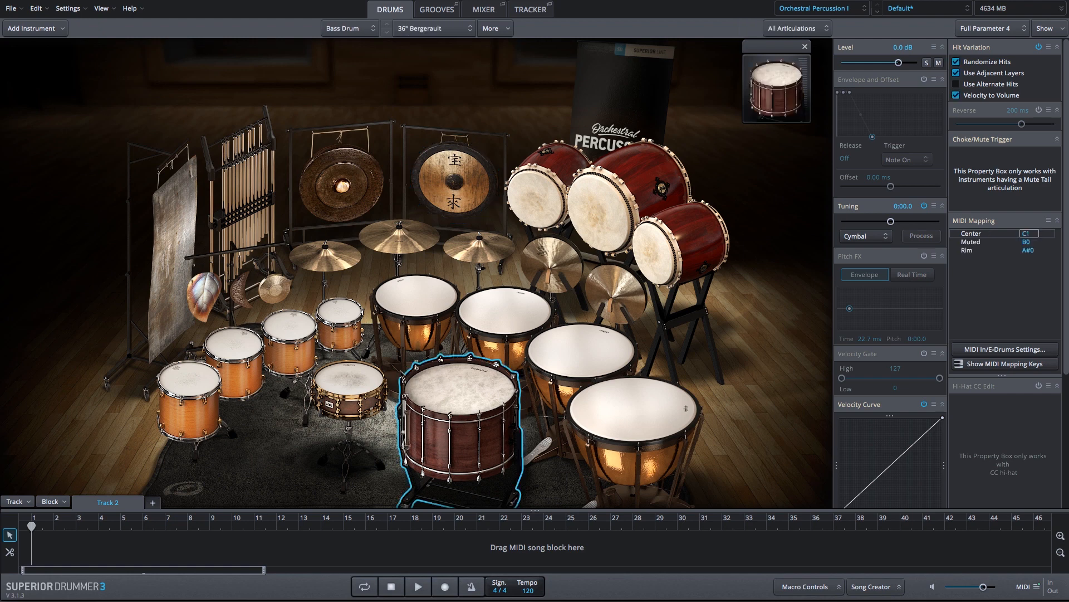
left_click(346, 388)
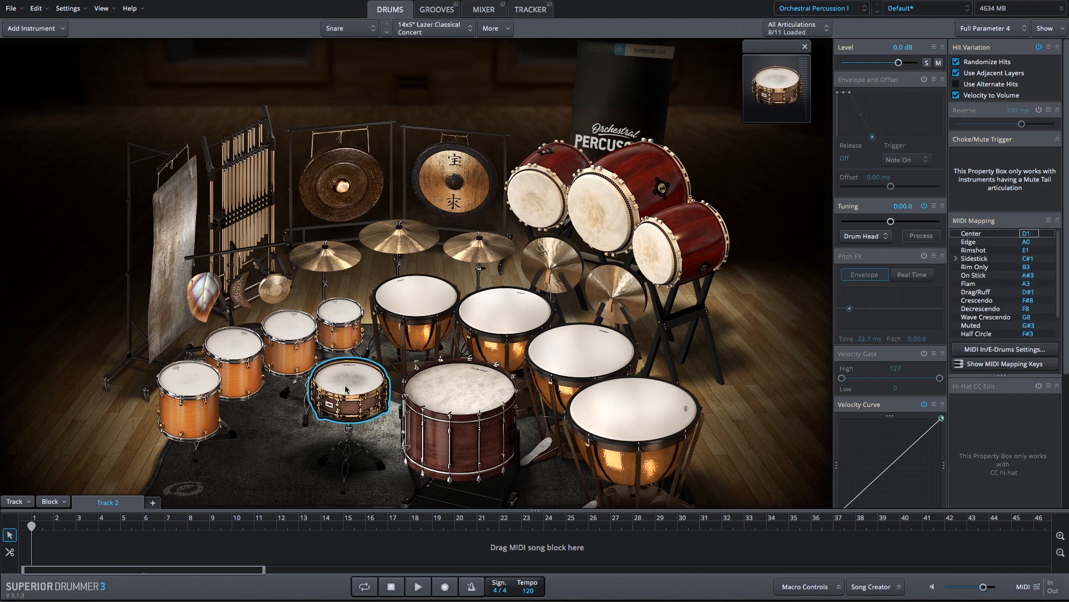
left_click(349, 318)
left_click(300, 335)
left_click(253, 352)
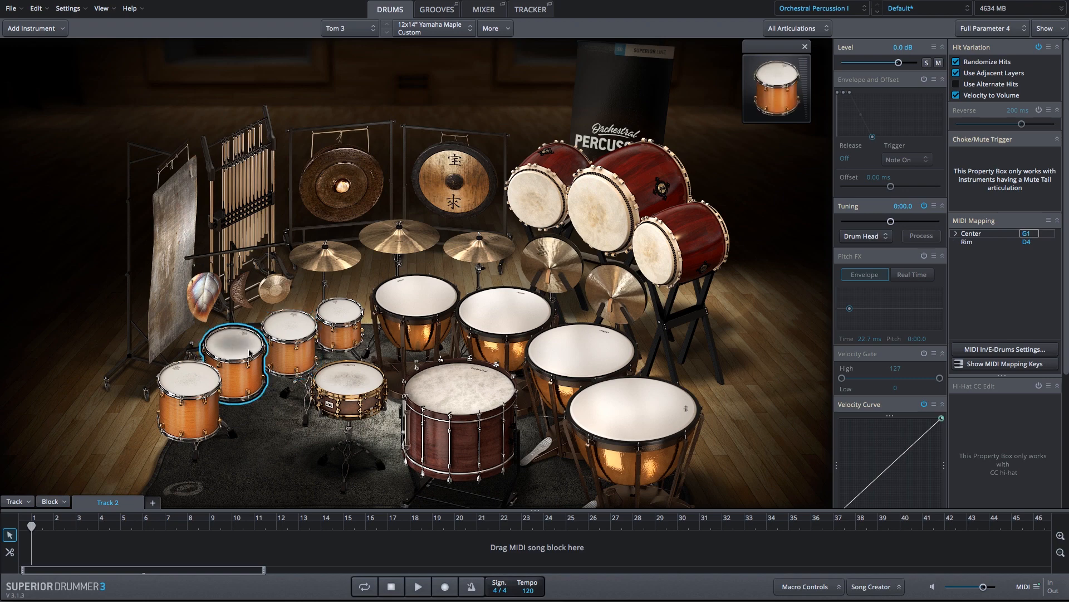
left_click(207, 381)
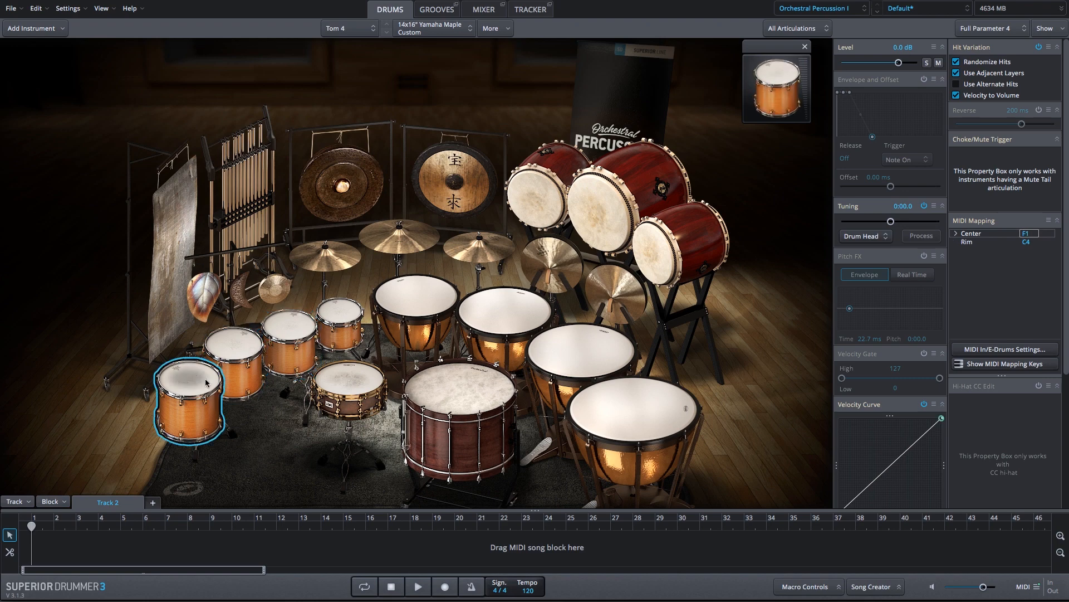
Close the floating instrument preview and solo the Front L/R channel in the mixer
left_click(483, 11)
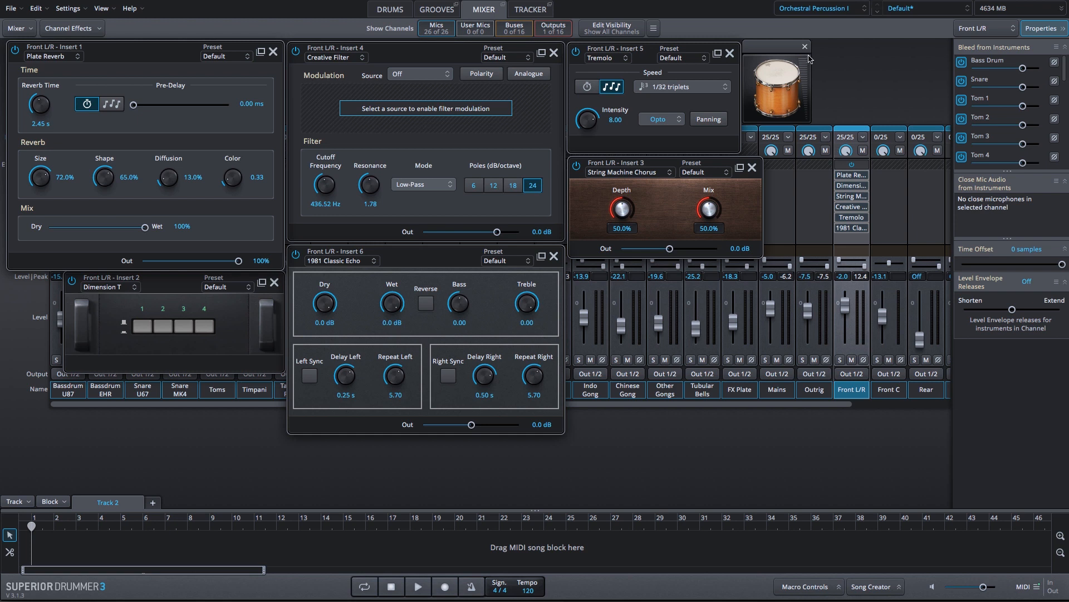
left_click(805, 47)
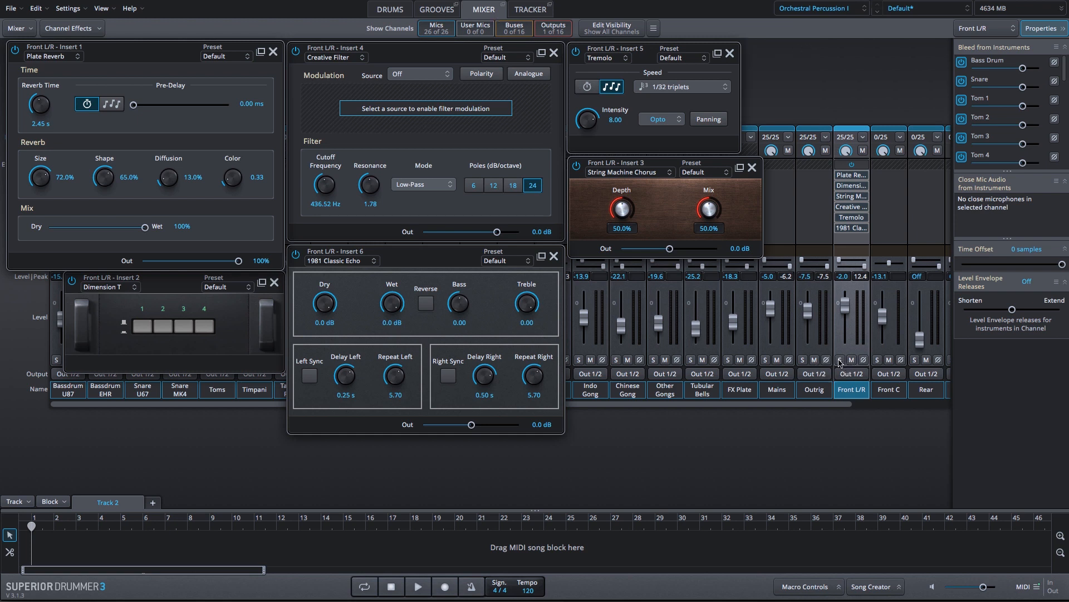
left_click(840, 359)
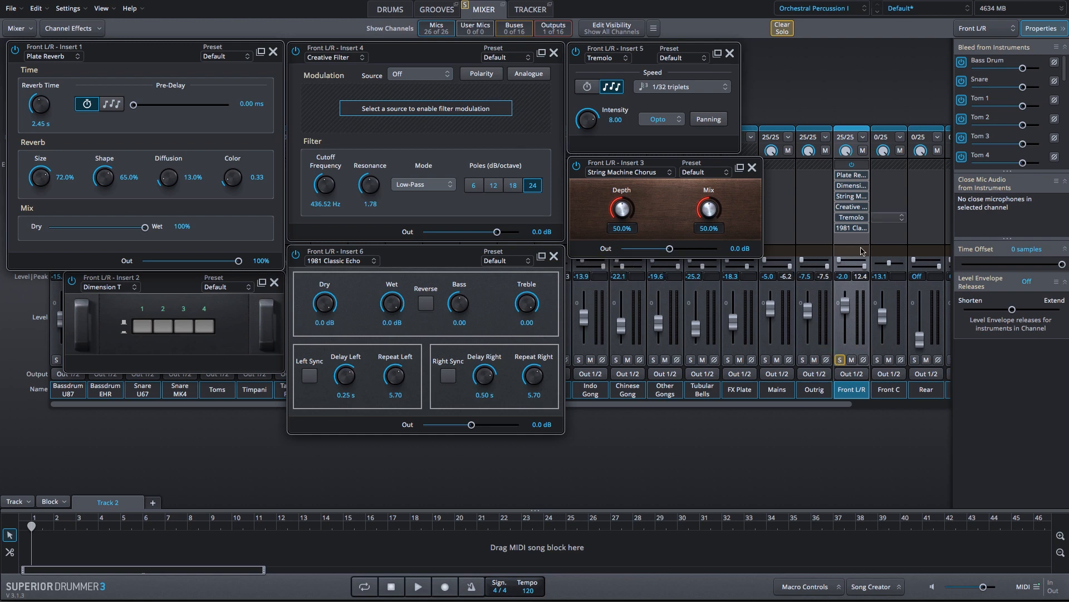
Audition the bass drum, the snare and the Tamtam's Horror FX articulation through the soloed Front L/R channel
left_click(409, 10)
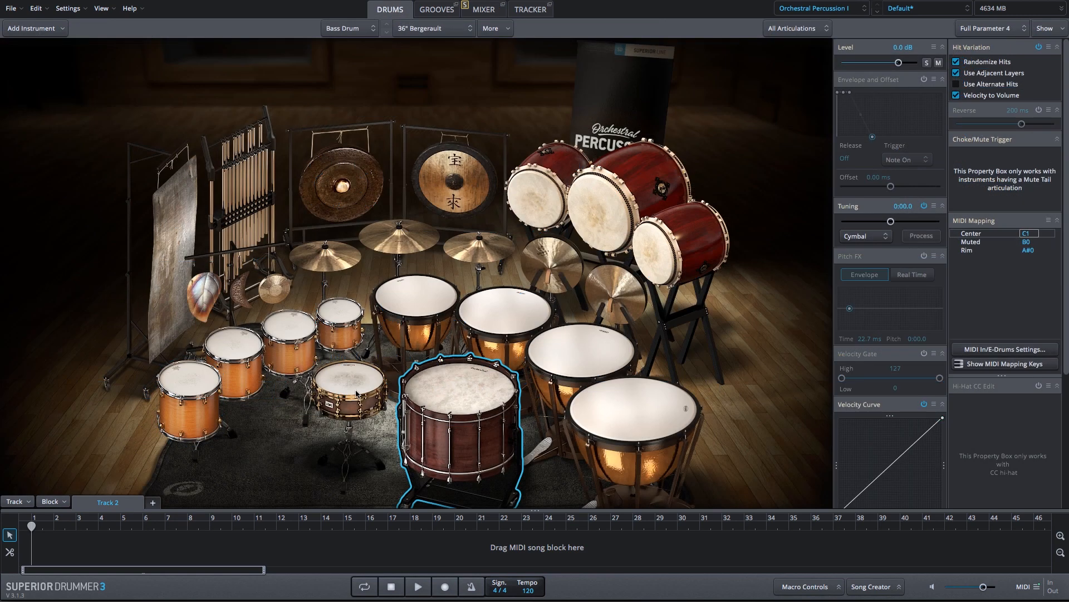
left_click(365, 385)
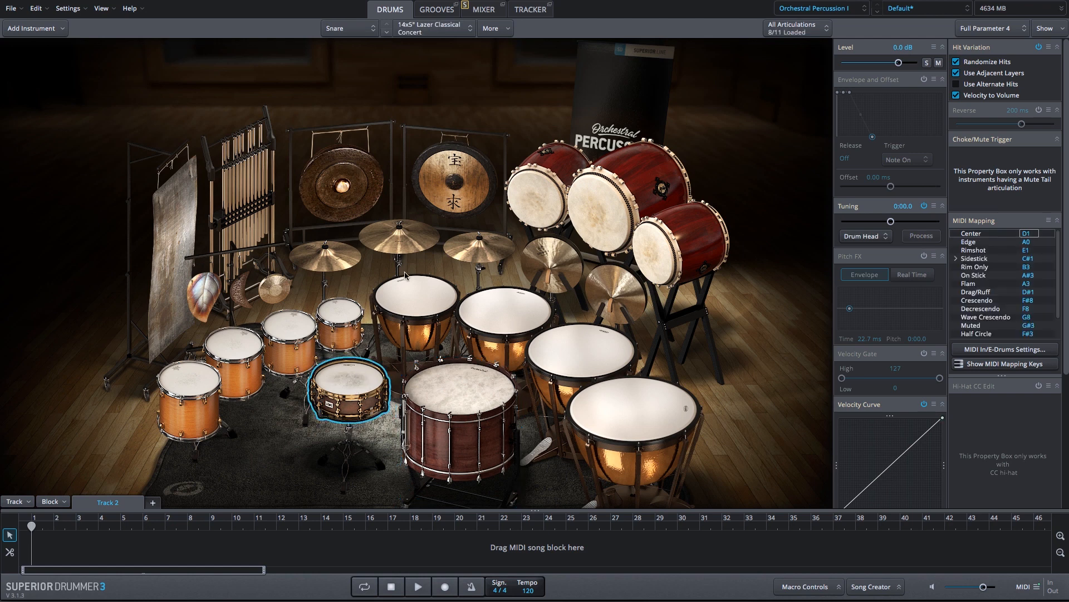
left_click(461, 203)
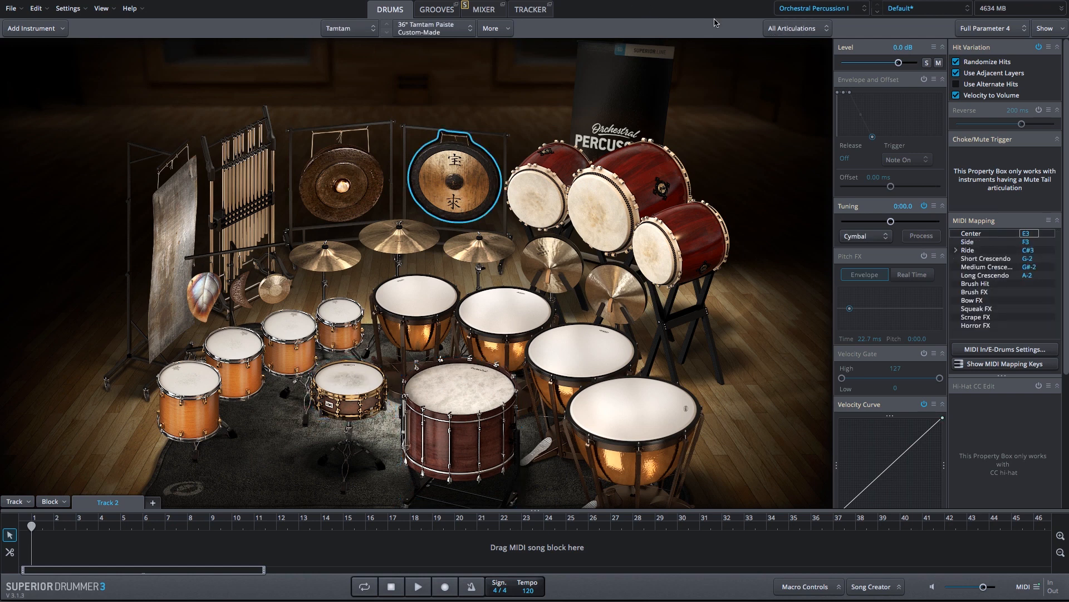
left_click(819, 27)
left_click(797, 190)
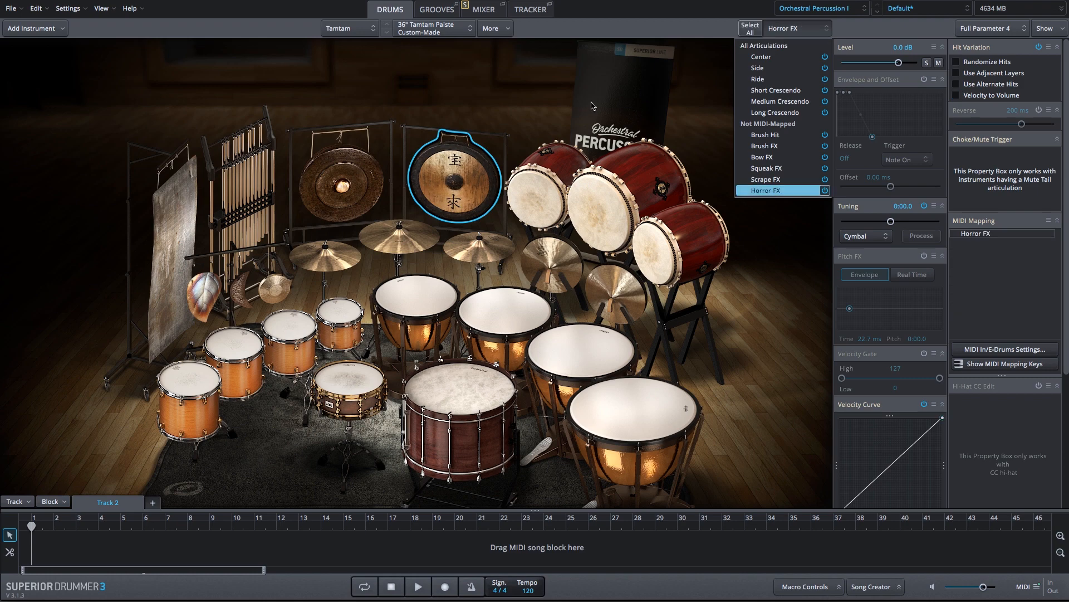
Unsolo the Front L/R channel in the mixer and return to the drum kit view
left_click(485, 10)
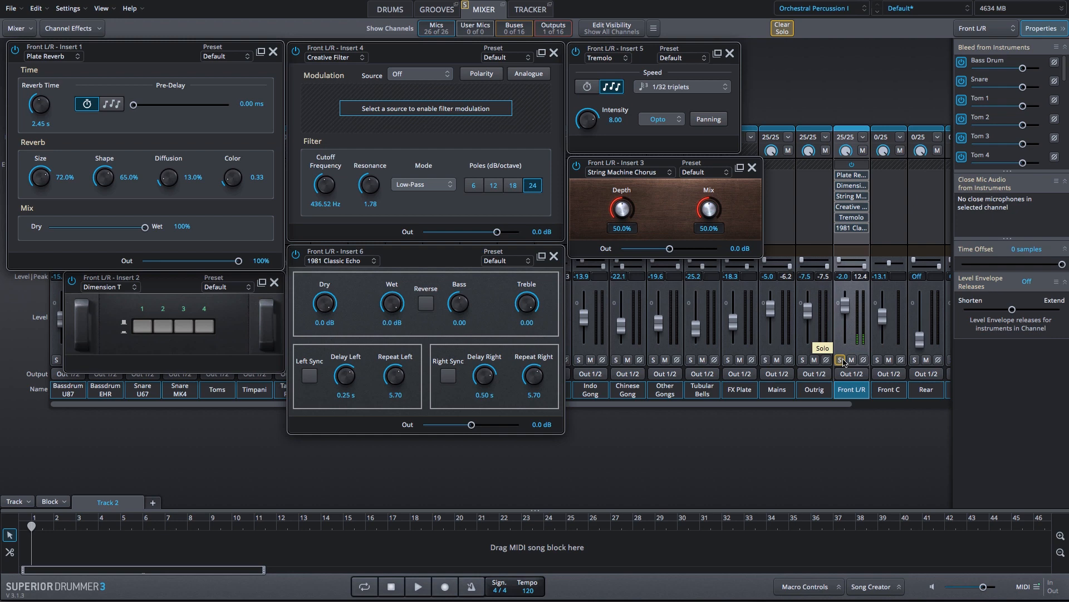
left_click(389, 11)
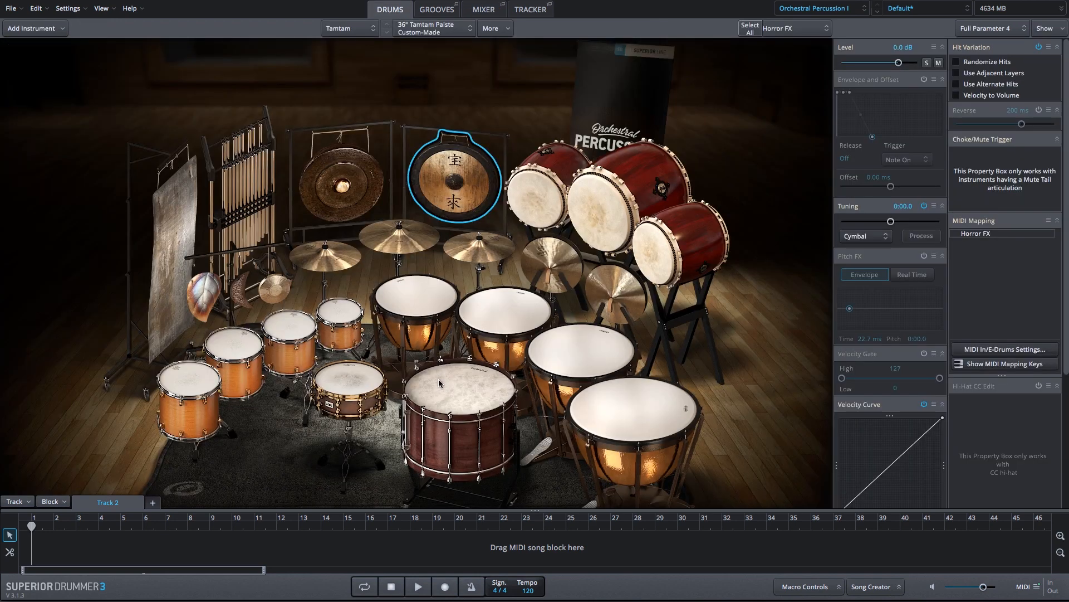
Audition the bass drum, snare, four toms and the Tamtam's Horror FX articulation in the full mix with Front L/R unsoloed
left_click(439, 383)
left_click(341, 390)
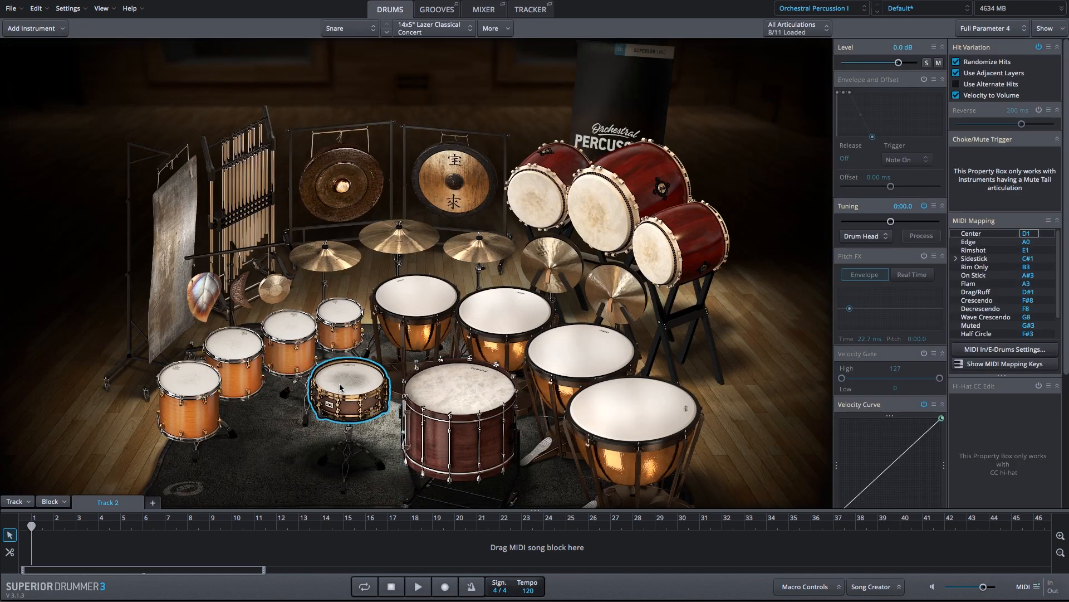
left_click(340, 319)
left_click(295, 331)
left_click(238, 350)
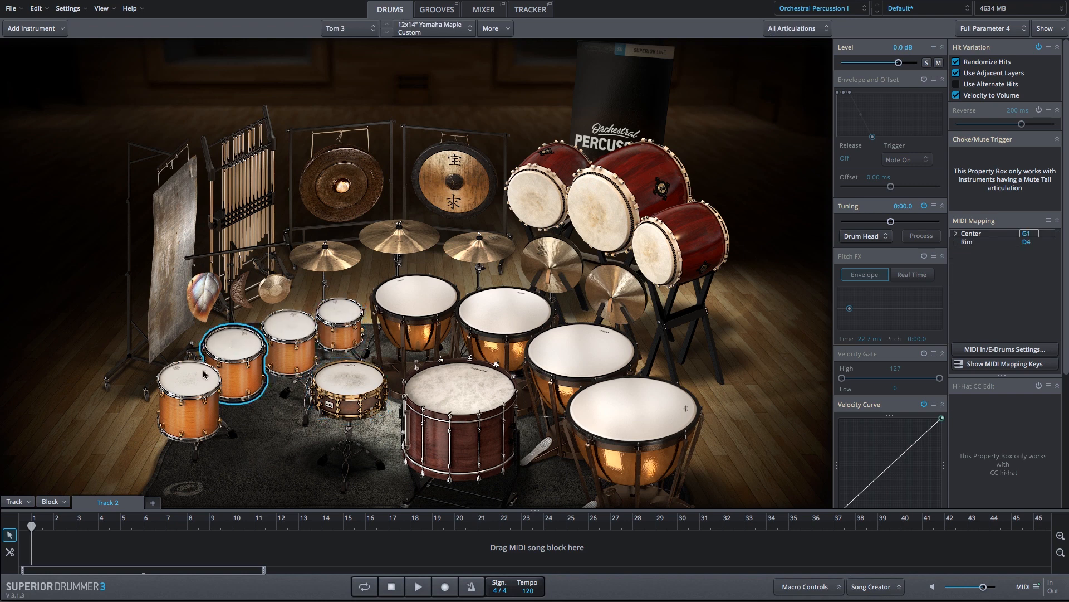
left_click(204, 376)
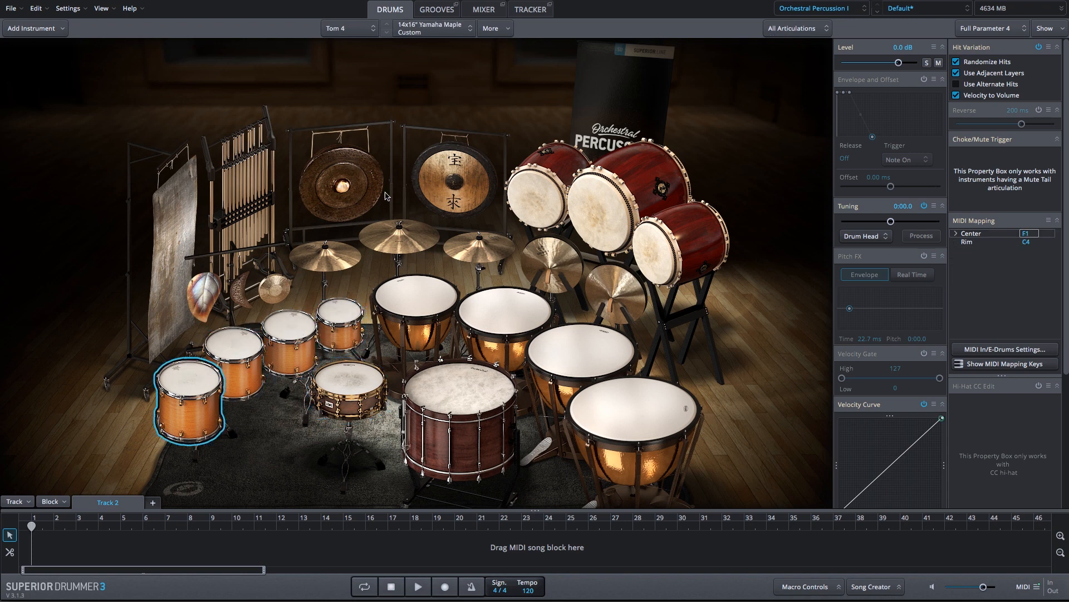
left_click(469, 165)
left_click(806, 32)
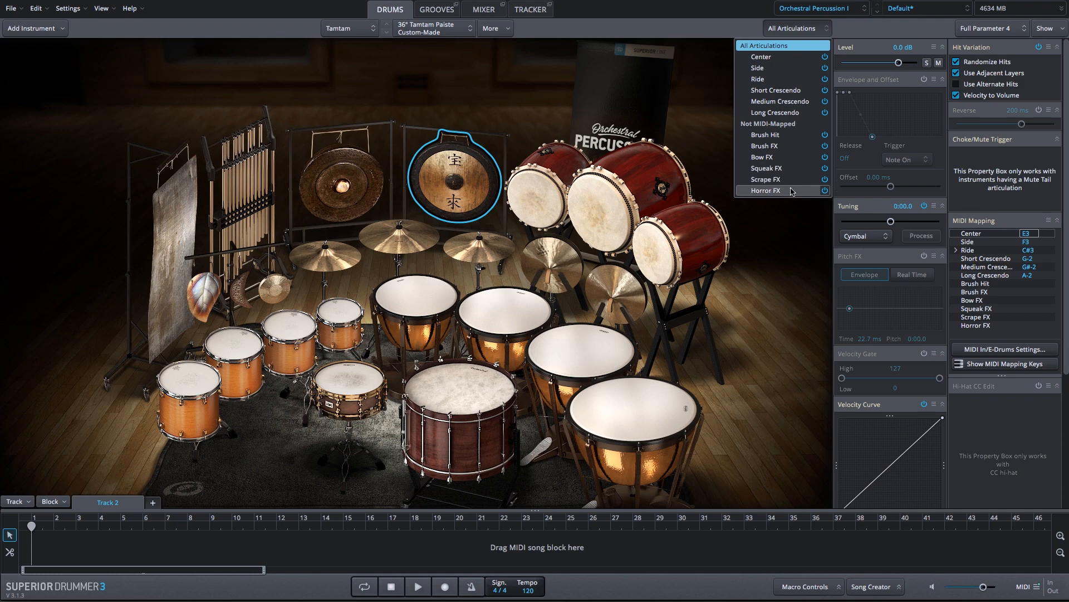
Return to the mixer to view the stacked insert effects on the Front L/R channel
left_click(483, 9)
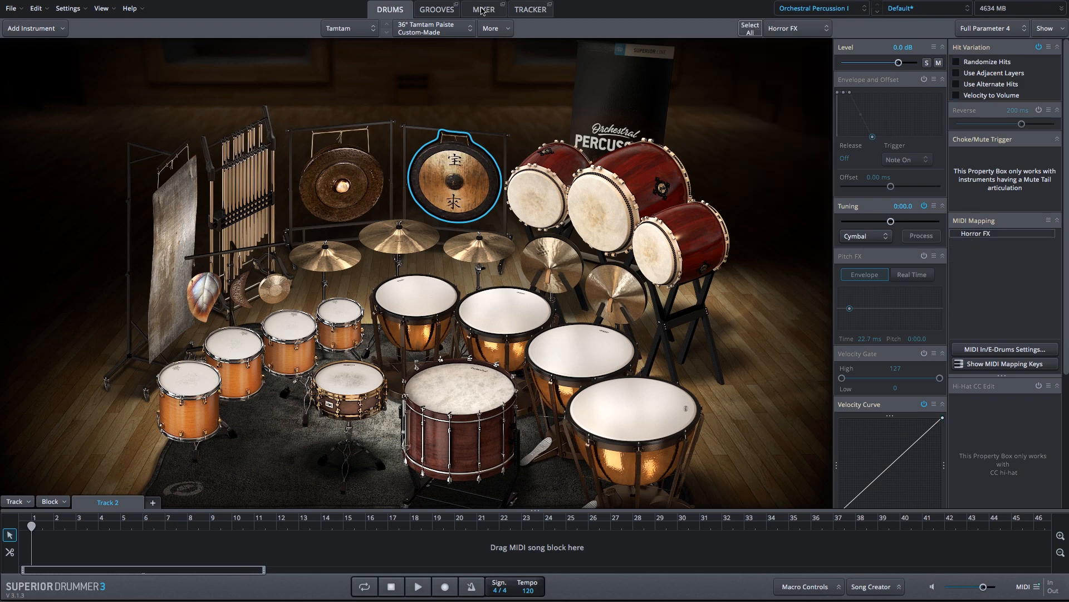
left_click_drag(372, 191, 329, 153)
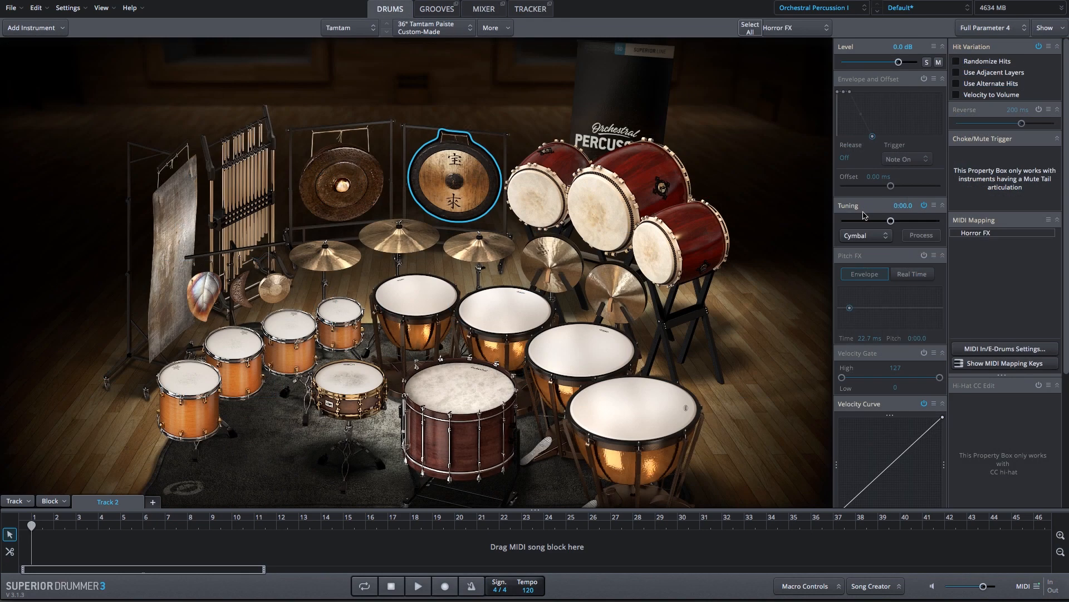
left_click(483, 9)
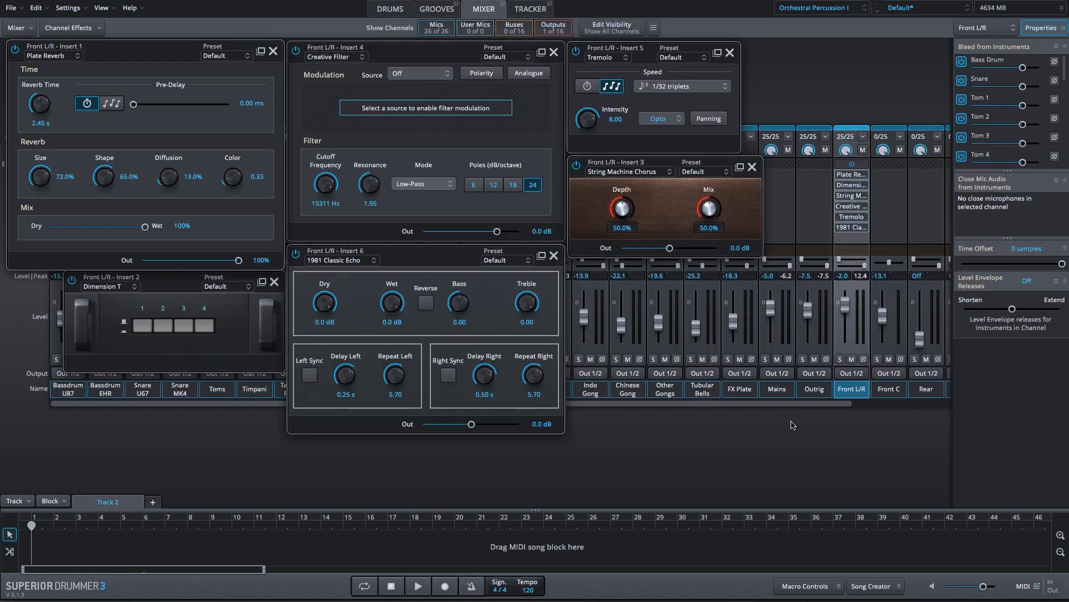